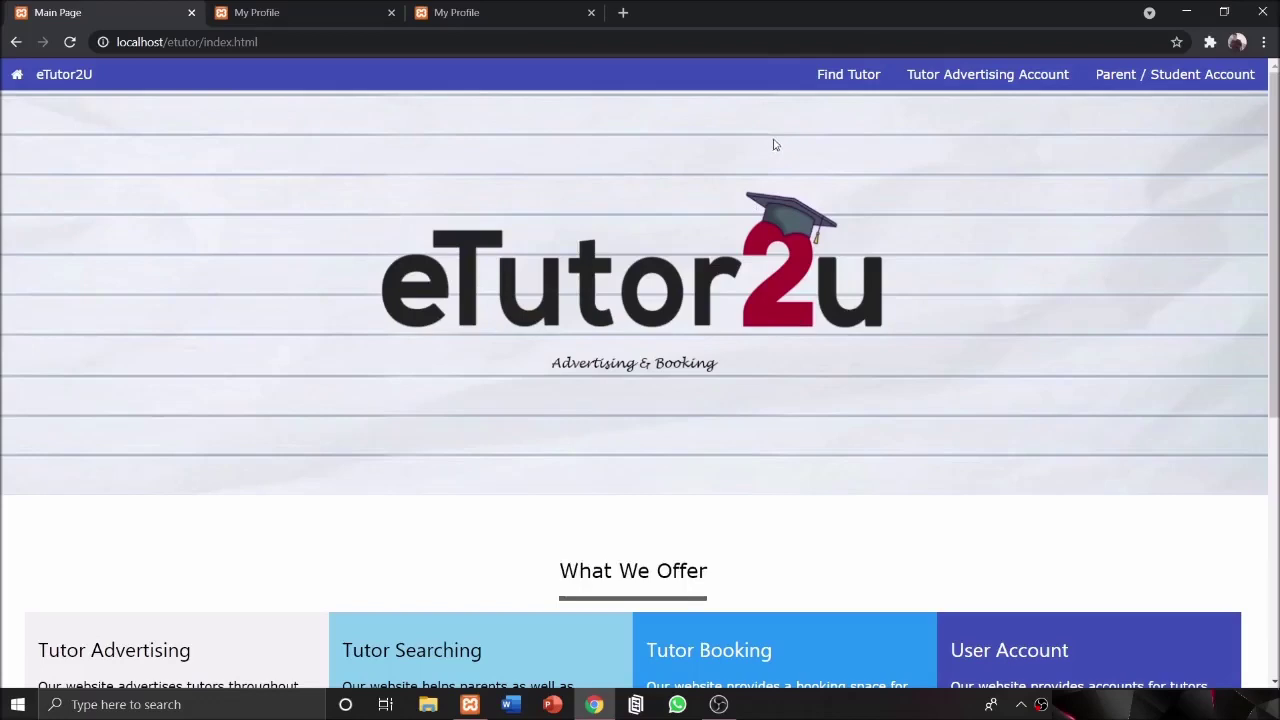
Open the Find Tutor page from the main page and look through the whole list of available tutors
{"action": "left_click", "coordinate": [852, 80]}
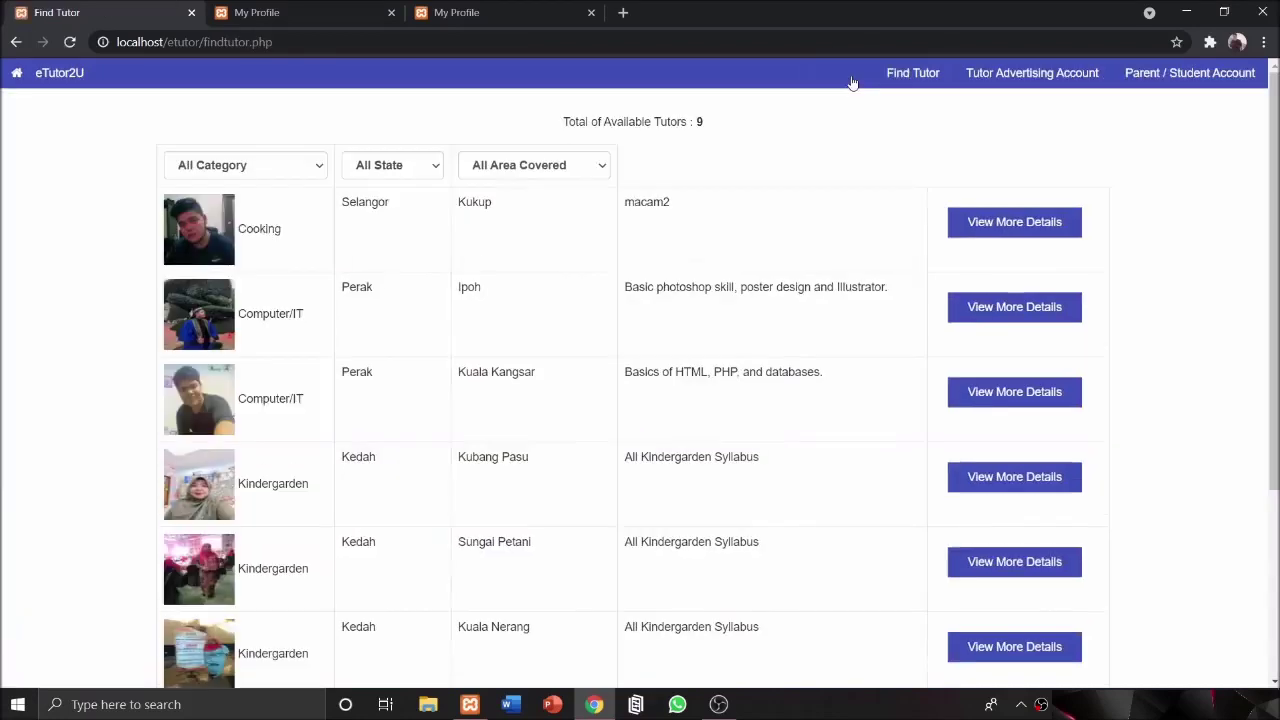
{"action": "scroll", "coordinate": [673, 185], "scroll_direction": "down", "scroll_amount": 3}
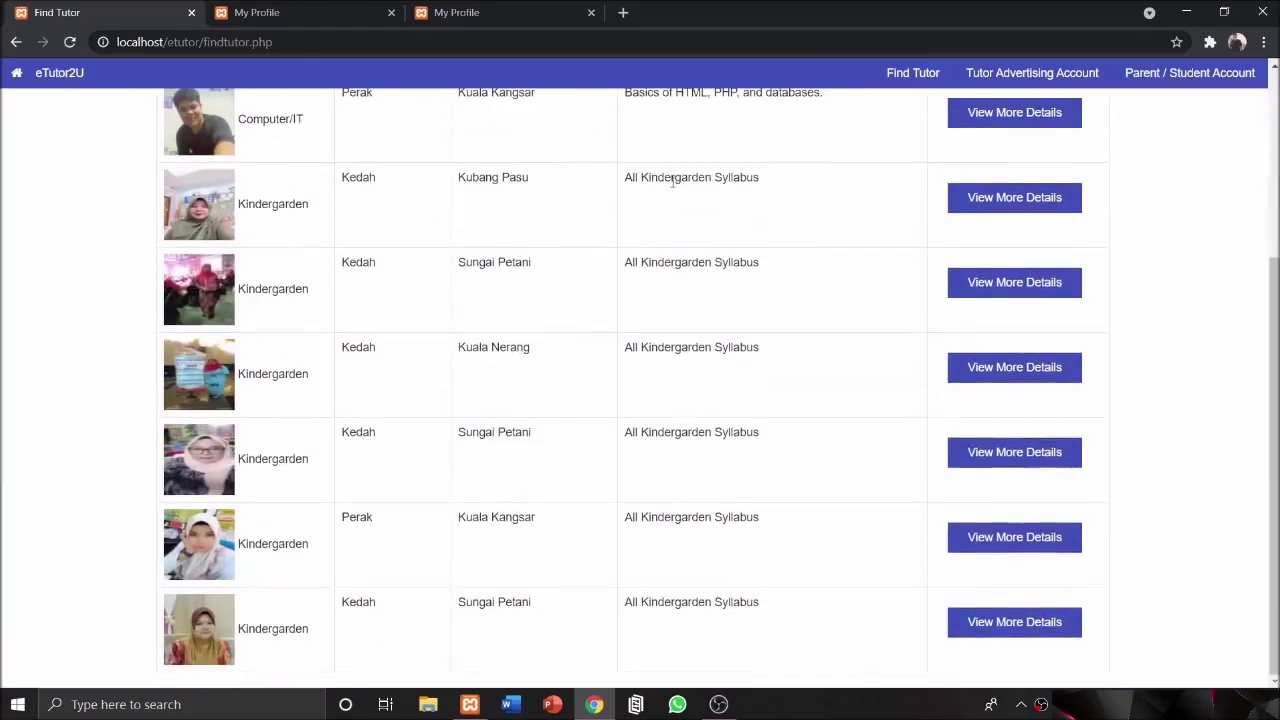
{"action": "scroll", "coordinate": [673, 180], "scroll_direction": "up", "scroll_amount": 3}
{"action": "scroll", "coordinate": [669, 177], "scroll_direction": "down", "scroll_amount": 2}
{"action": "scroll", "coordinate": [777, 171], "scroll_direction": "up", "scroll_amount": 3}
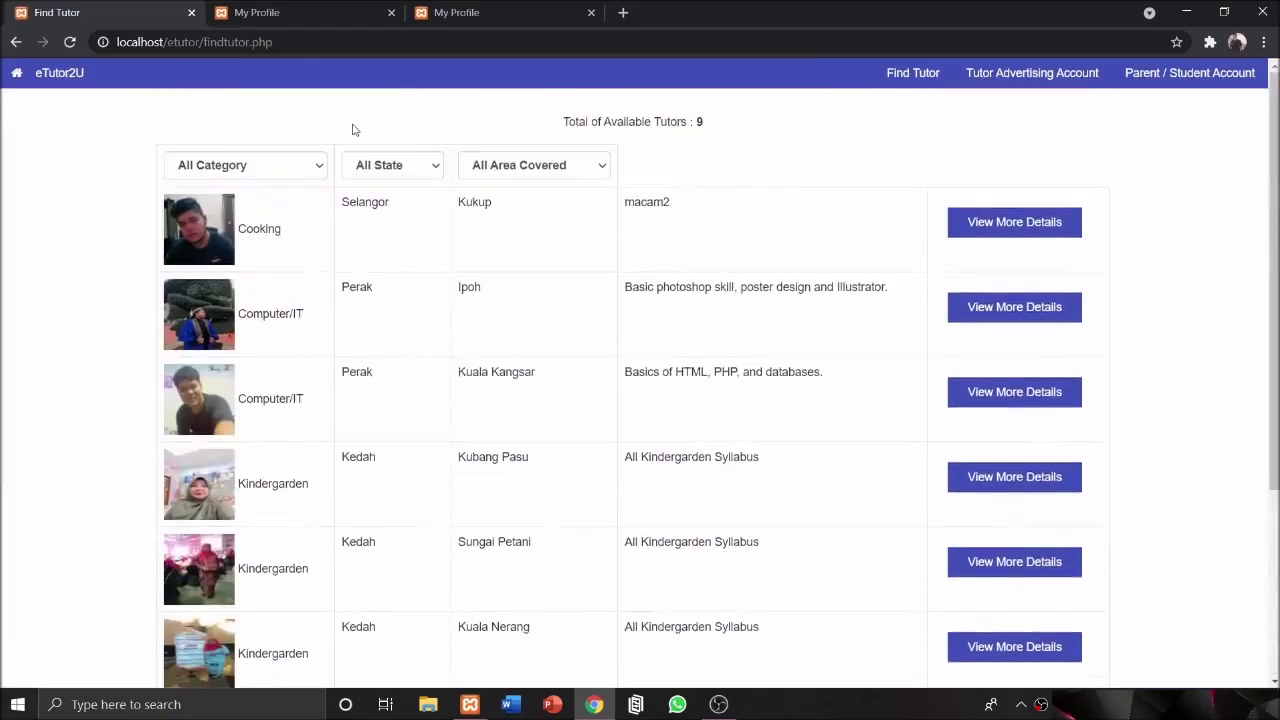
Filter the tutor list by the Computer/IT category
{"action": "left_click", "coordinate": [314, 167]}
{"action": "left_click", "coordinate": [314, 167]}
{"action": "left_click", "coordinate": [424, 167]}
{"action": "left_click", "coordinate": [290, 166]}
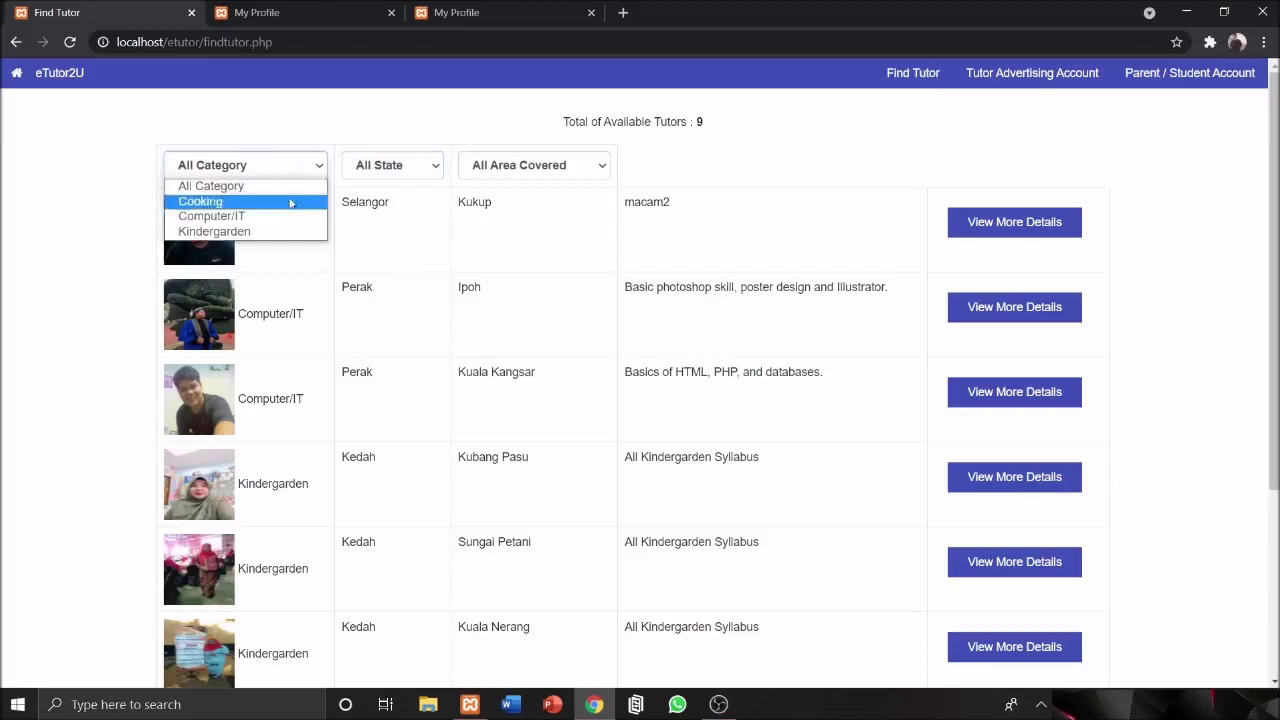
{"action": "left_click", "coordinate": [289, 218]}
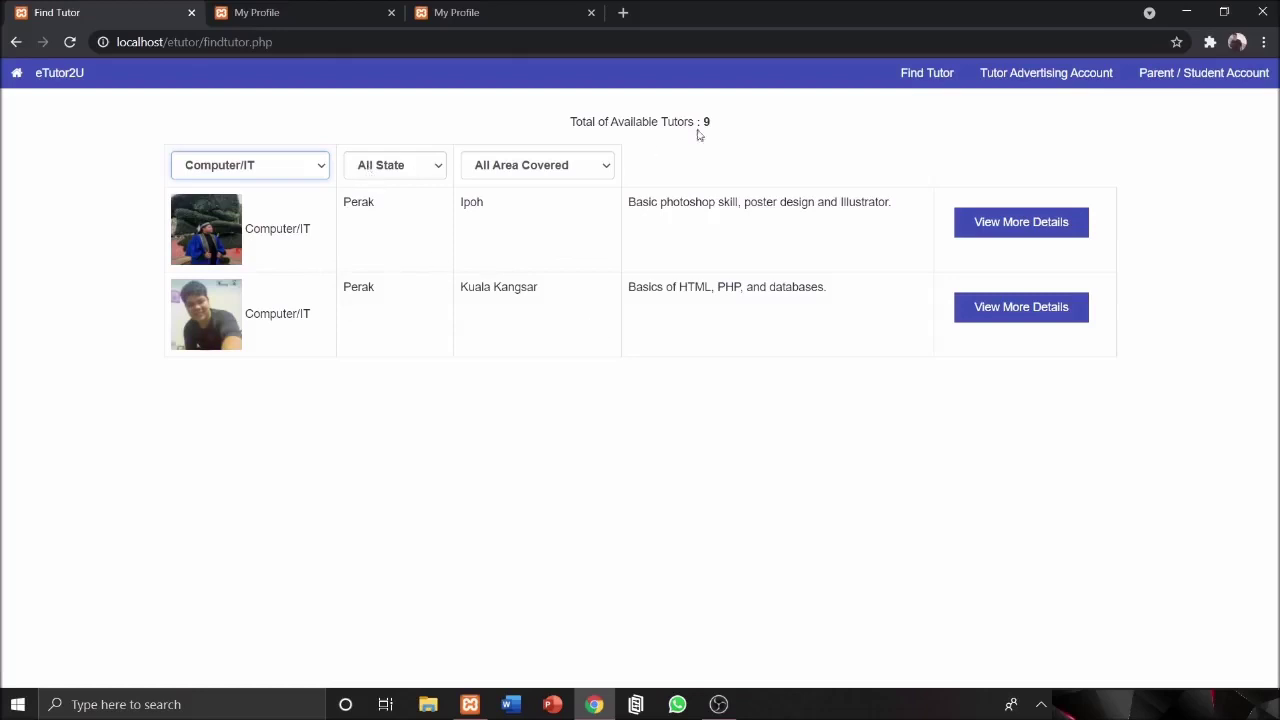
View the details of the Computer/IT tutor in Kuala Kangsar and review the profile, video, notes and teaching information
{"action": "left_click", "coordinate": [1028, 318]}
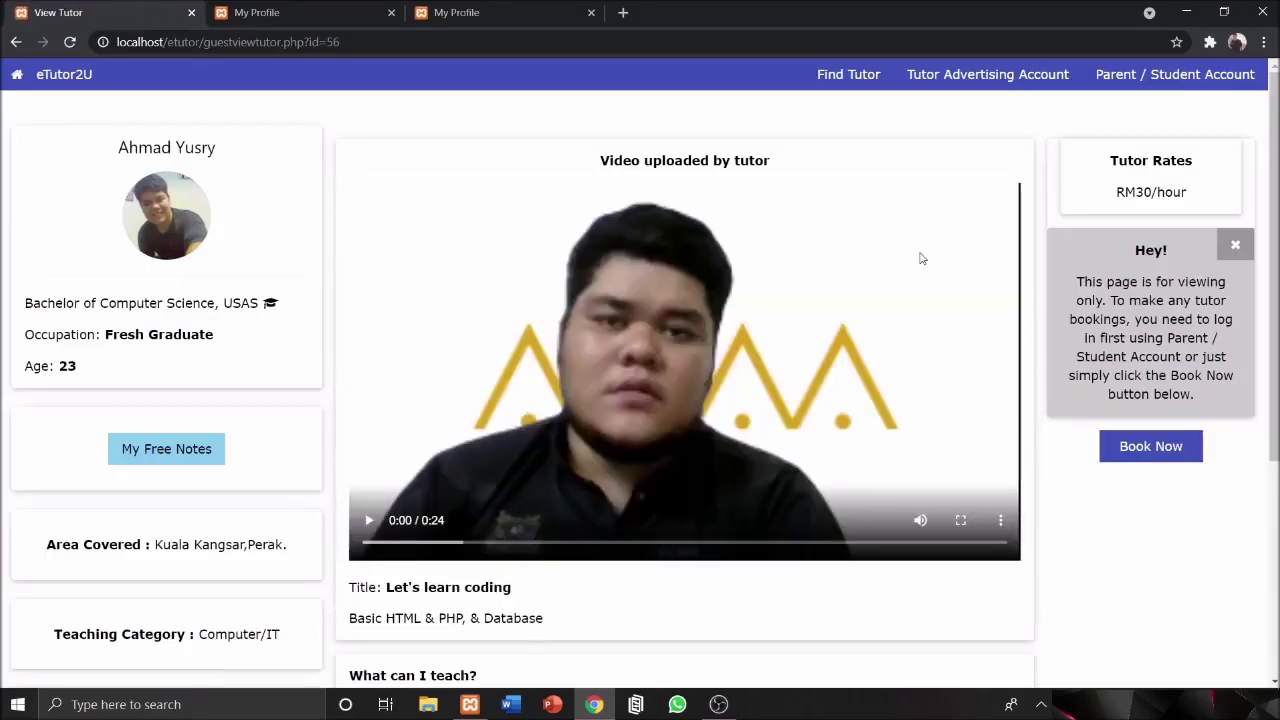
{"action": "scroll", "coordinate": [920, 257], "scroll_direction": "down", "scroll_amount": 4}
{"action": "scroll", "coordinate": [920, 257], "scroll_direction": "up", "scroll_amount": 4}
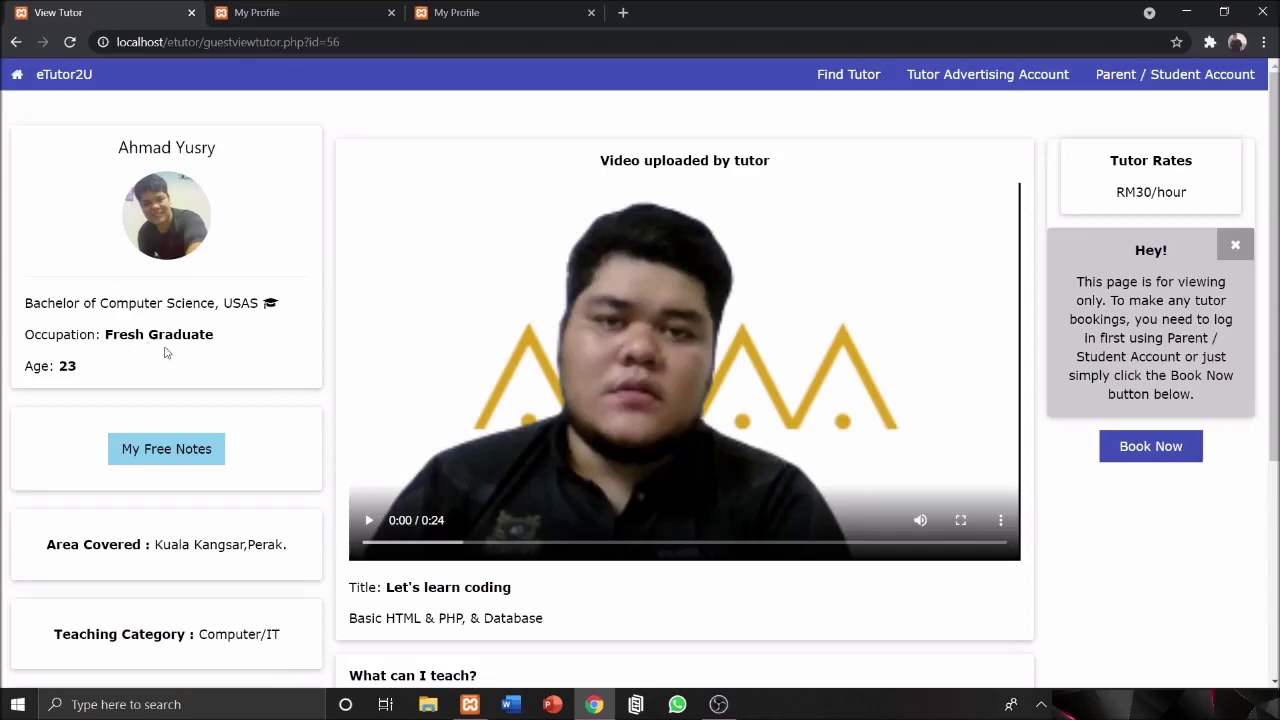
{"action": "scroll", "coordinate": [166, 352], "scroll_direction": "down", "scroll_amount": 3}
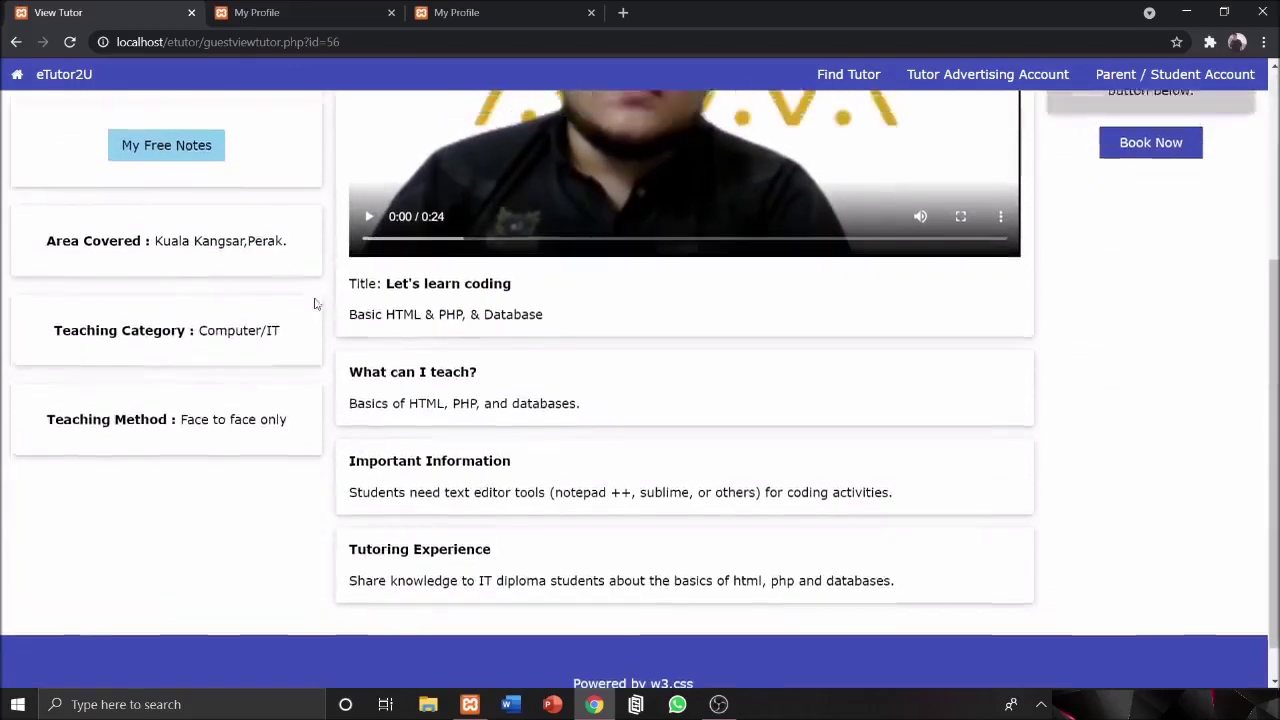
{"action": "scroll", "coordinate": [494, 286], "scroll_direction": "up", "scroll_amount": 3}
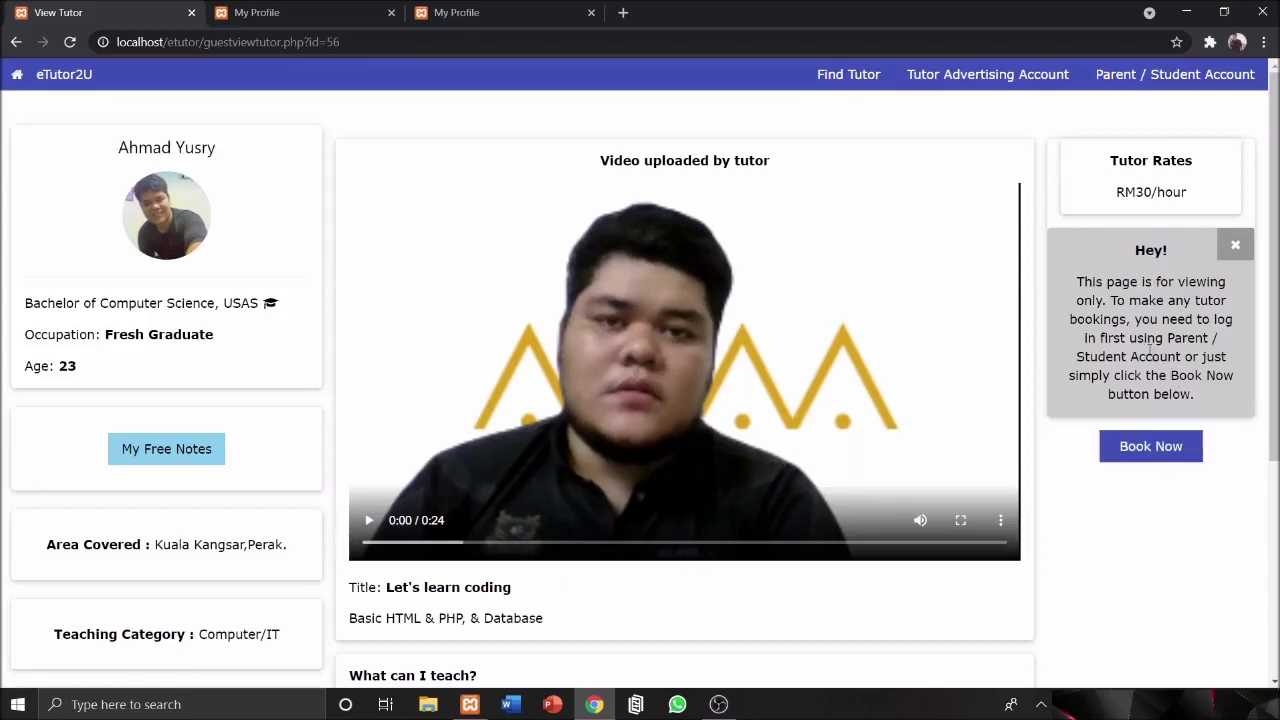
Start booking this tutor as a guest and open the sign-up form for a new Parent / Student account
{"action": "left_click", "coordinate": [1172, 454]}
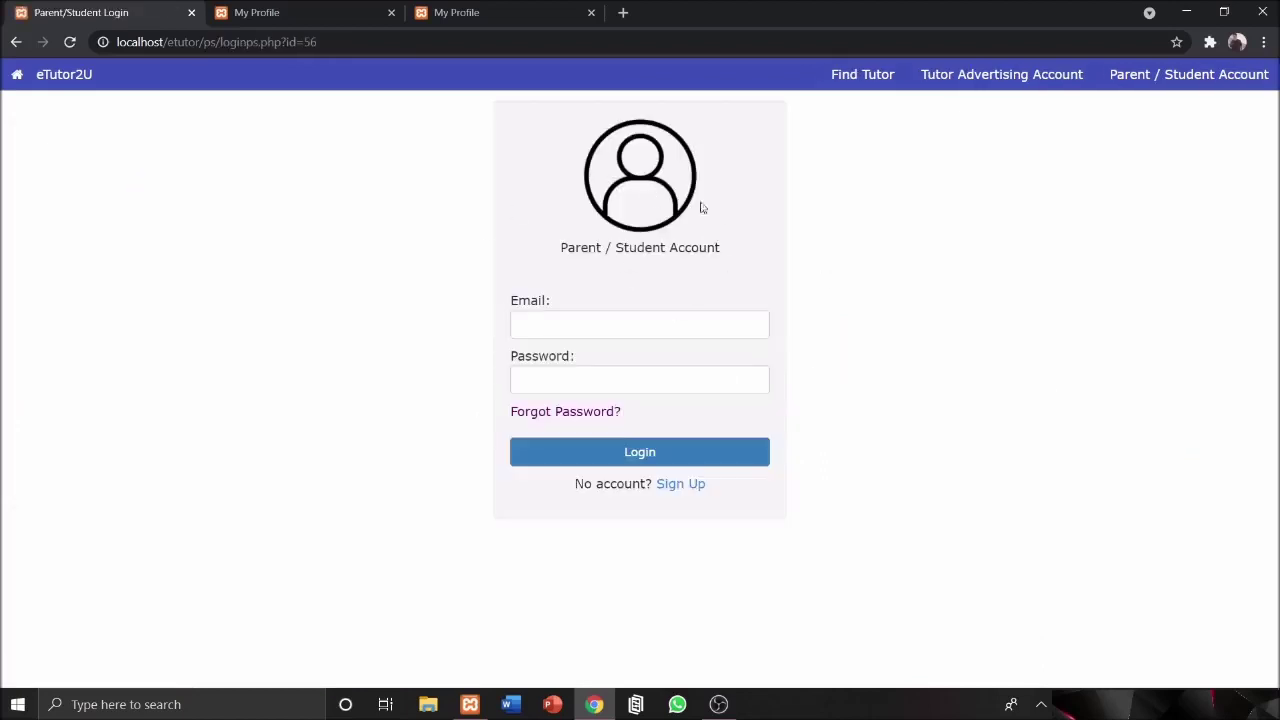
{"action": "left_click", "coordinate": [686, 484]}
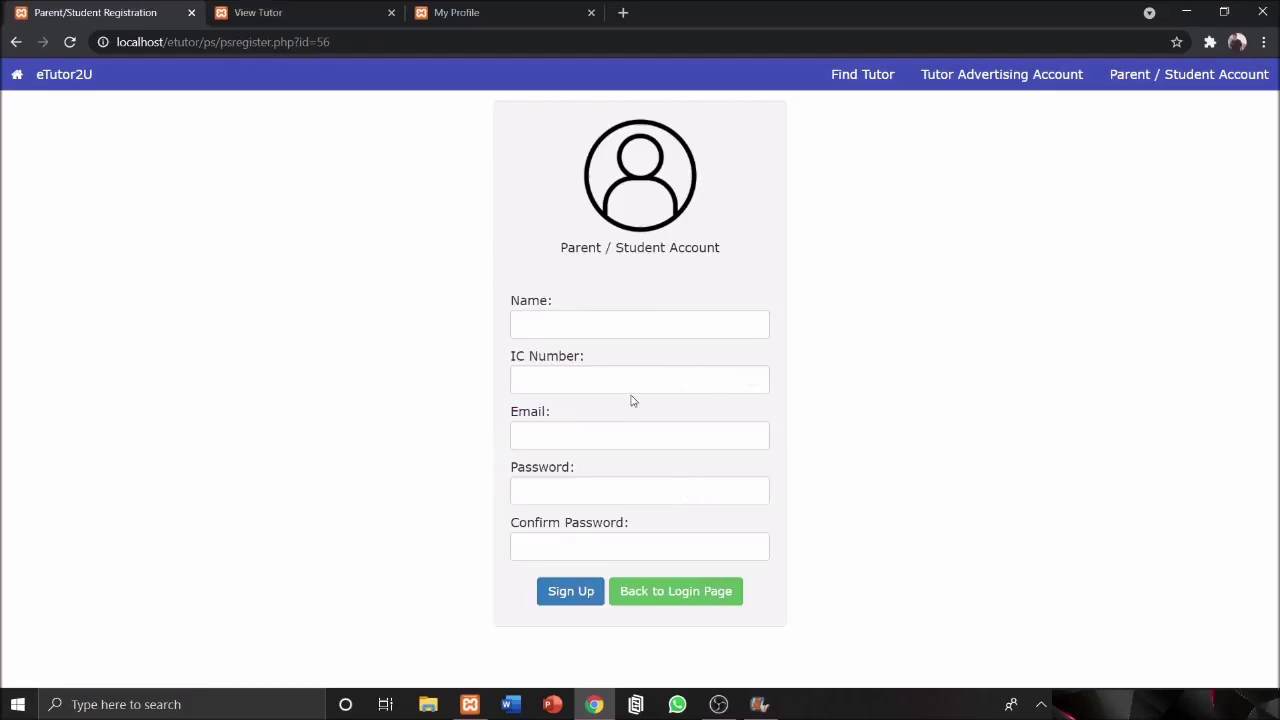
Switch to the logged-in parent/student view of the tutor profile and examine the payment notice, tutor rates and booking form
{"action": "left_click", "coordinate": [304, 5]}
{"action": "scroll", "coordinate": [1055, 300], "scroll_direction": "down", "scroll_amount": 1}
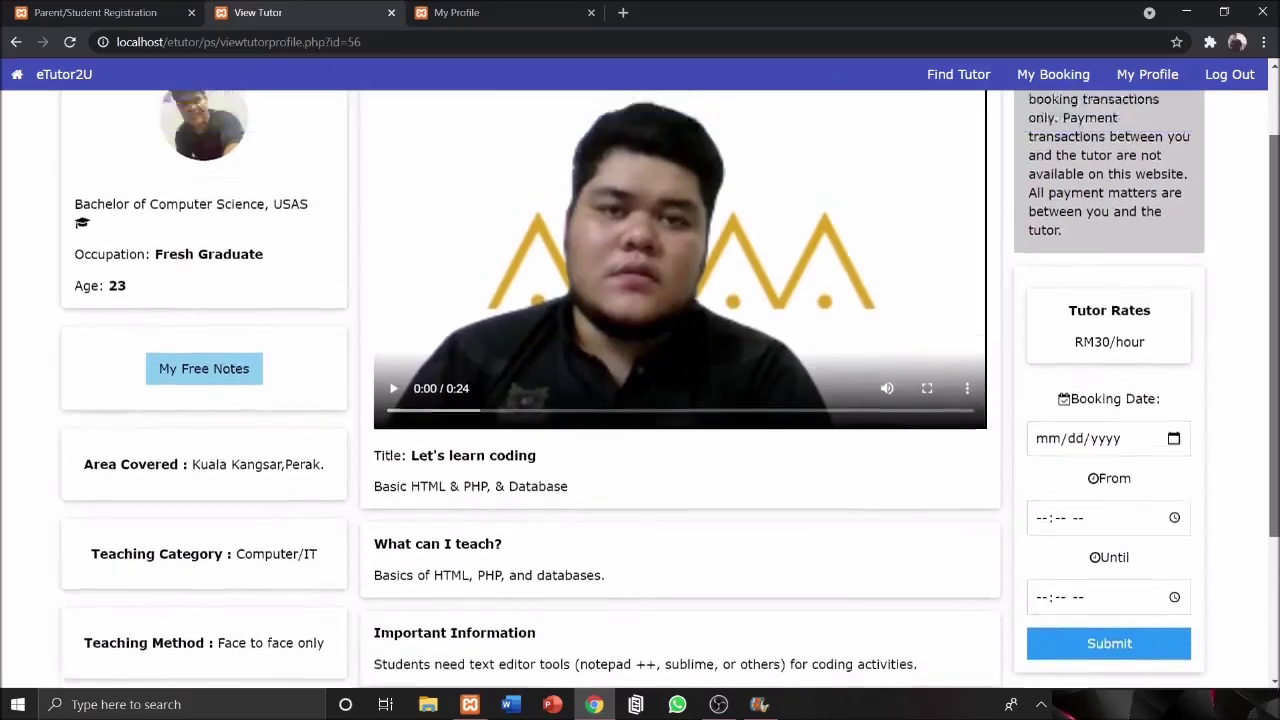
{"action": "scroll", "coordinate": [1237, 354], "scroll_direction": "up", "scroll_amount": 1}
{"action": "scroll", "coordinate": [1237, 354], "scroll_direction": "down", "scroll_amount": 2}
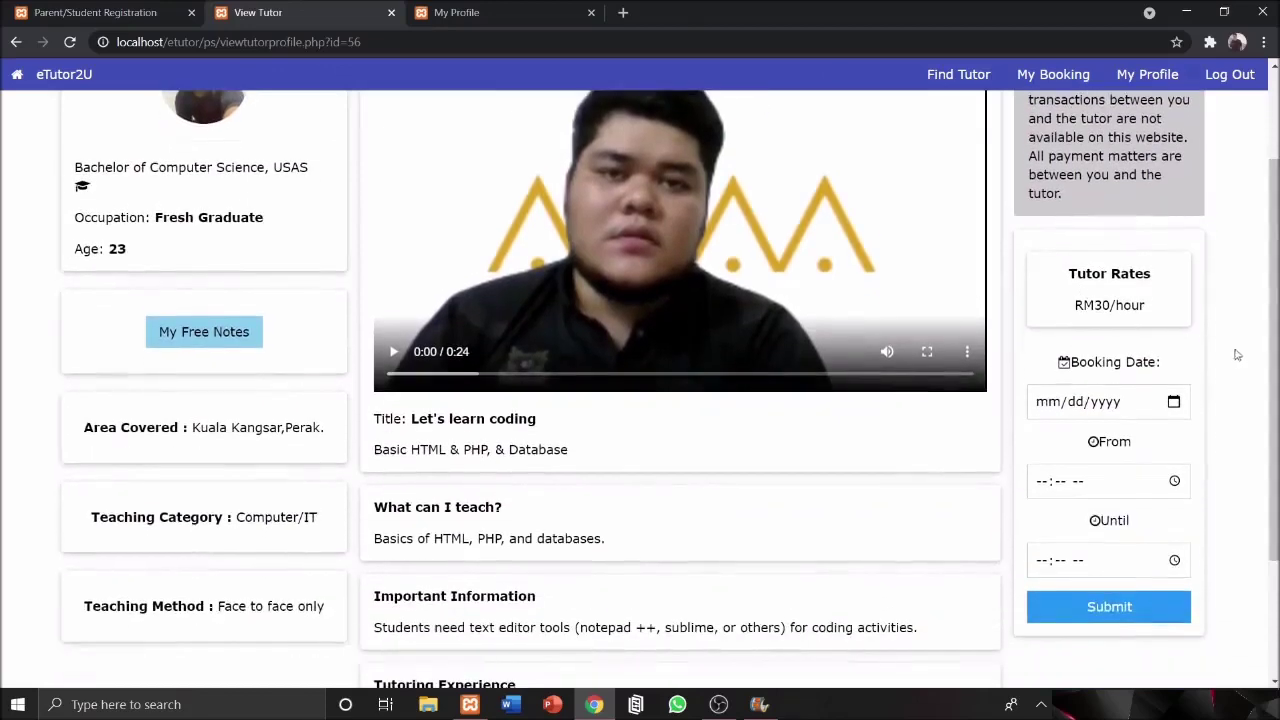
{"action": "scroll", "coordinate": [1237, 354], "scroll_direction": "down", "scroll_amount": 1}
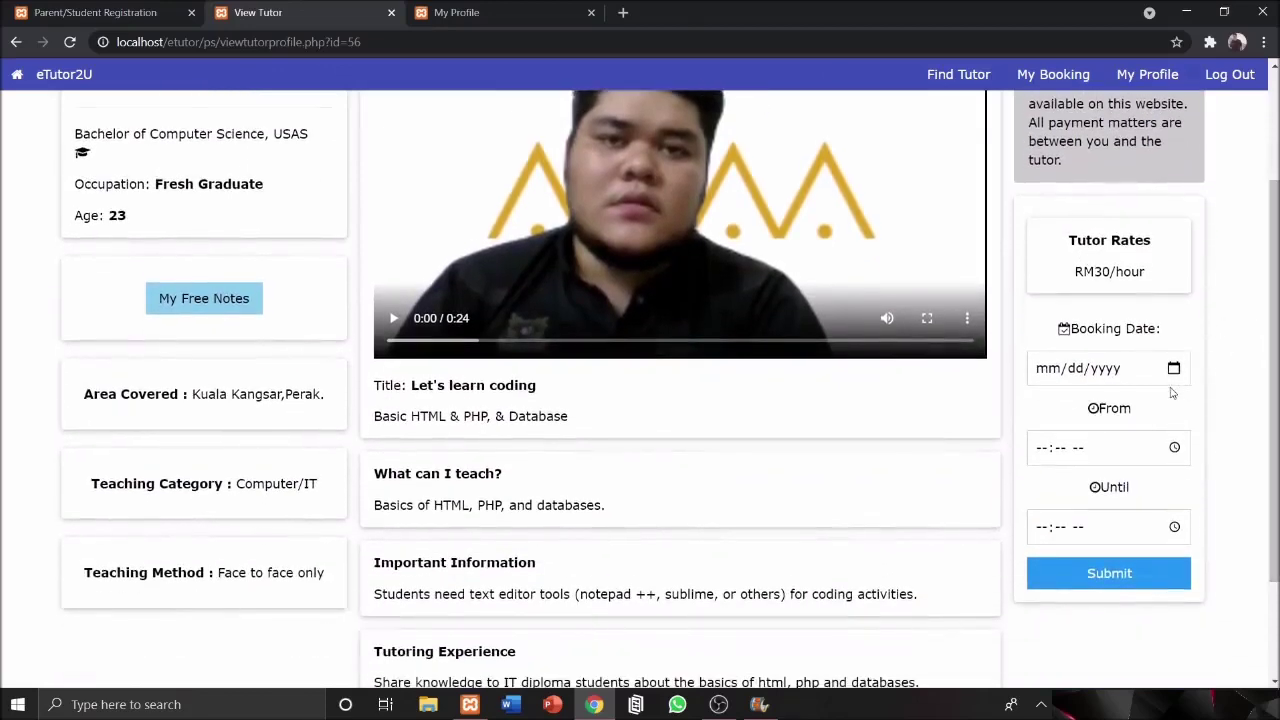
{"action": "scroll", "coordinate": [1274, 380], "scroll_direction": "up", "scroll_amount": 2}
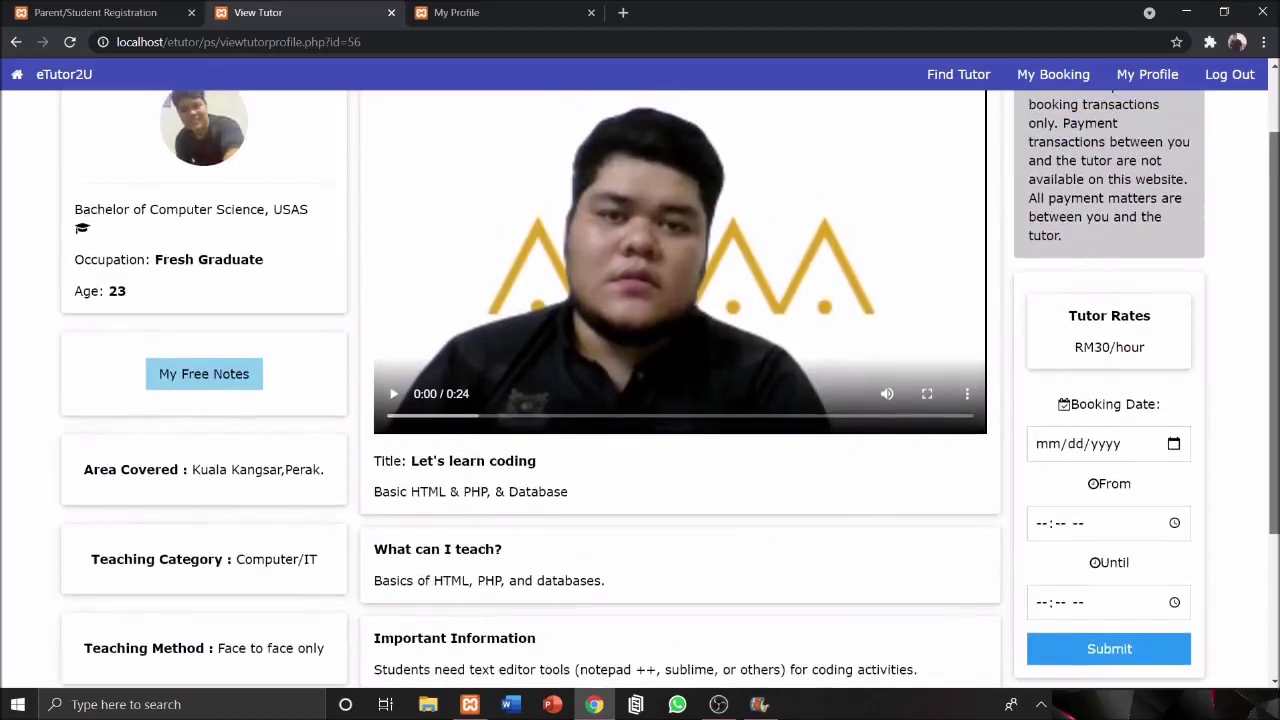
{"action": "scroll", "coordinate": [1274, 380], "scroll_direction": "down", "scroll_amount": 1}
{"action": "scroll", "coordinate": [1274, 380], "scroll_direction": "up", "scroll_amount": 2}
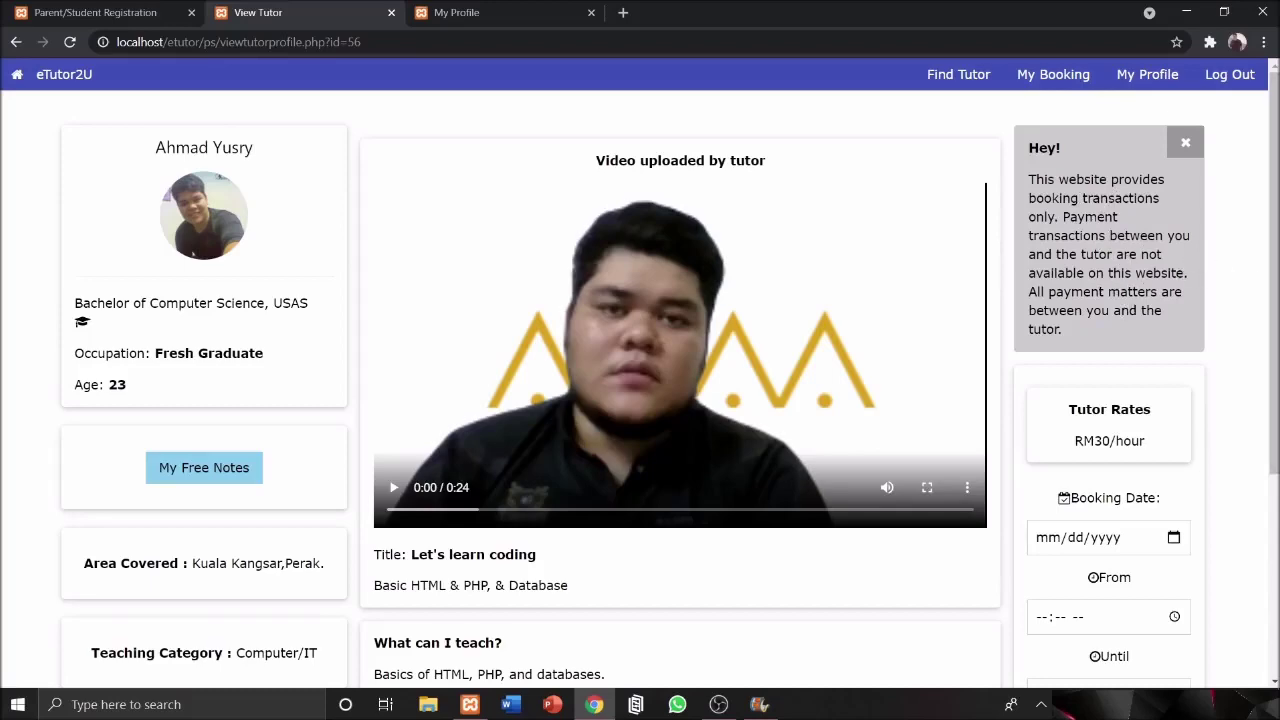
{"action": "scroll", "coordinate": [1268, 293], "scroll_direction": "down", "scroll_amount": 2}
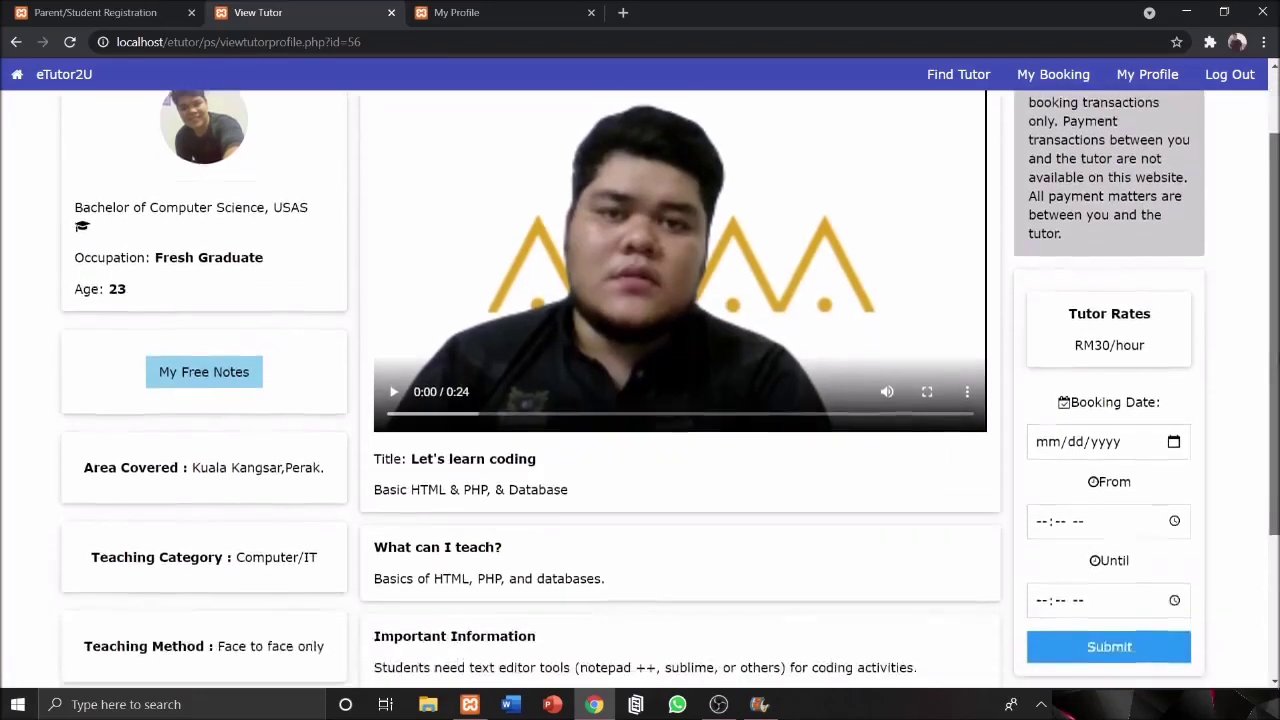
{"action": "scroll", "coordinate": [1277, 354], "scroll_direction": "up", "scroll_amount": 1}
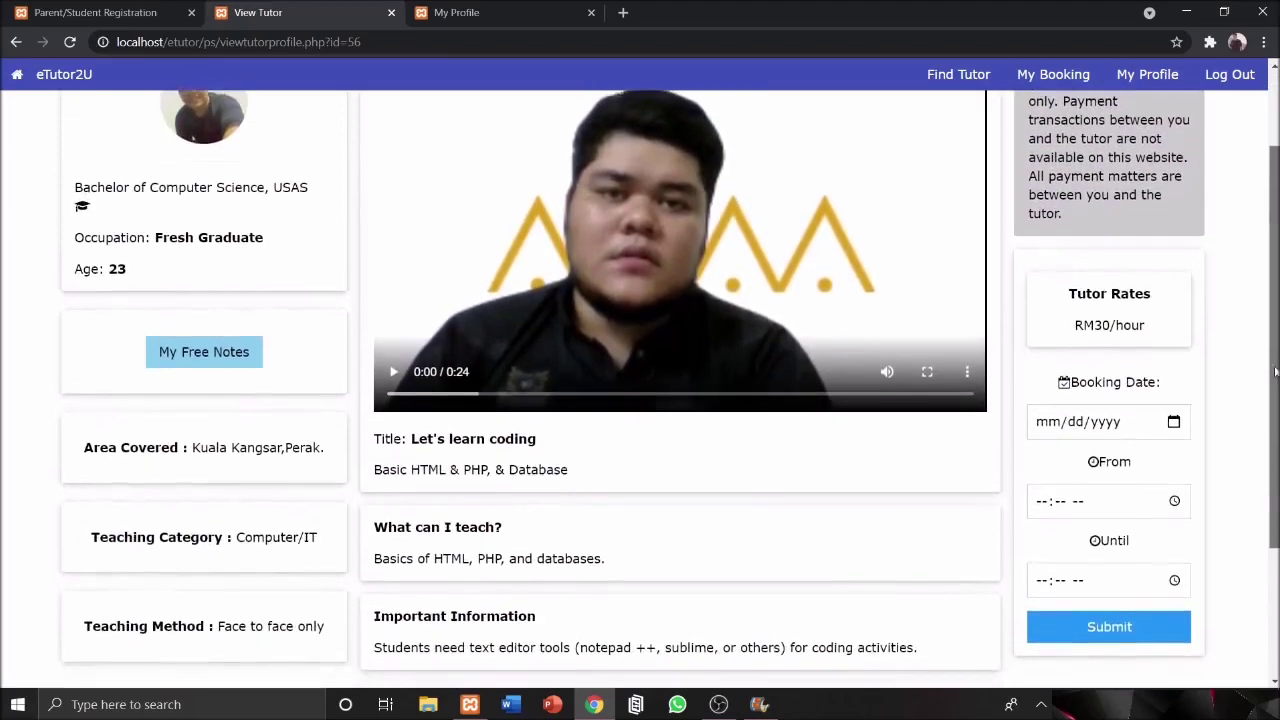
{"action": "scroll", "coordinate": [1277, 354], "scroll_direction": "up", "scroll_amount": 1}
{"action": "scroll", "coordinate": [1141, 254], "scroll_direction": "up", "scroll_amount": 1}
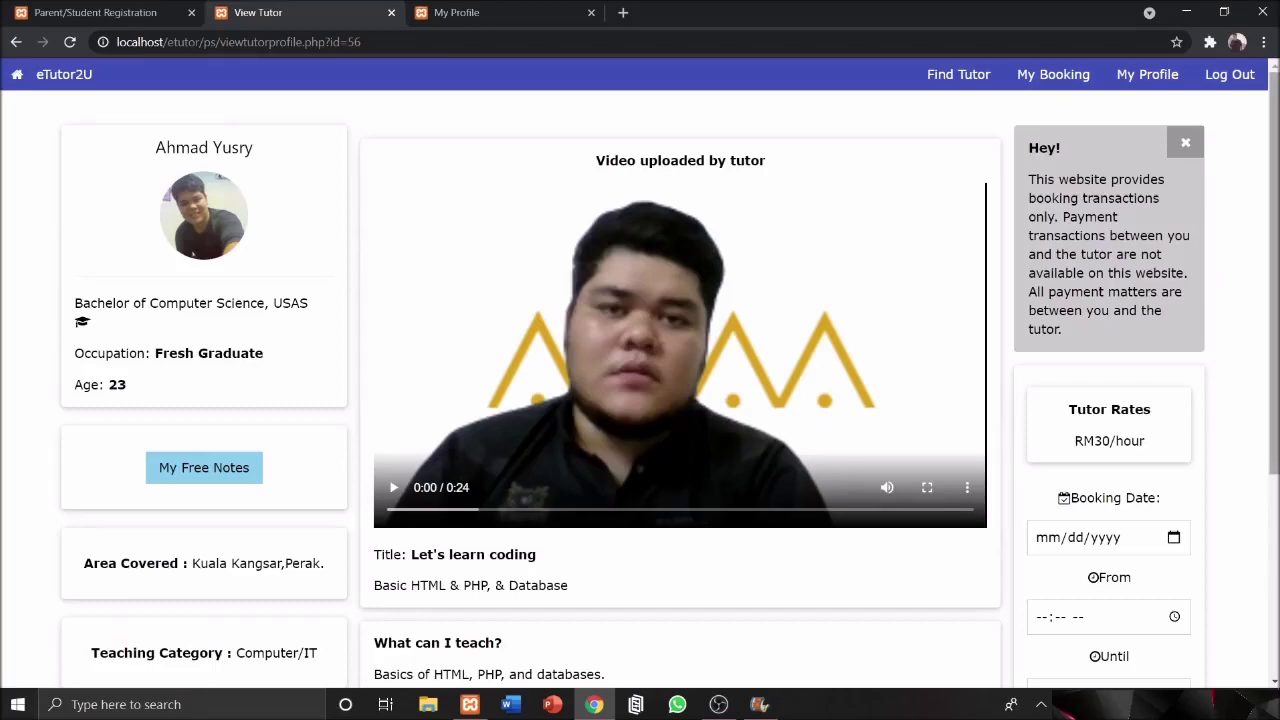
{"action": "scroll", "coordinate": [640, 380], "scroll_direction": "down", "scroll_amount": 1}
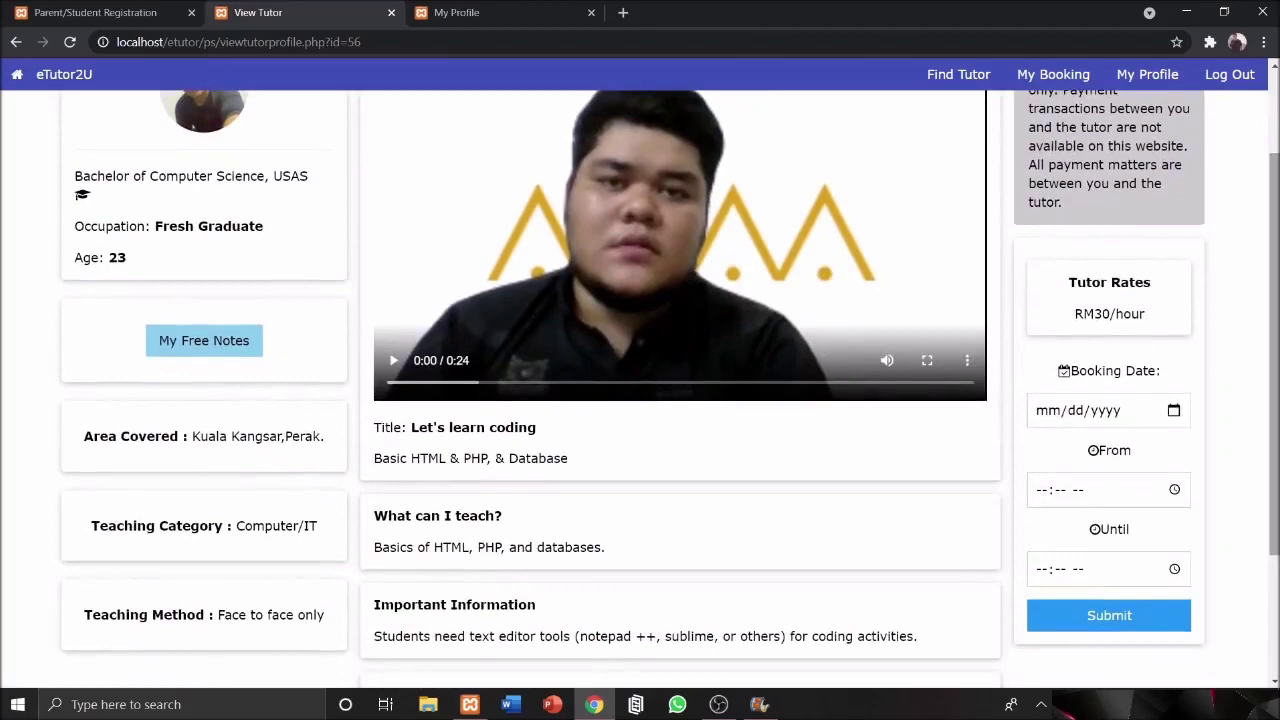
{"action": "scroll", "coordinate": [1263, 365], "scroll_direction": "down", "scroll_amount": 1}
{"action": "scroll", "coordinate": [1263, 365], "scroll_direction": "up", "scroll_amount": 2}
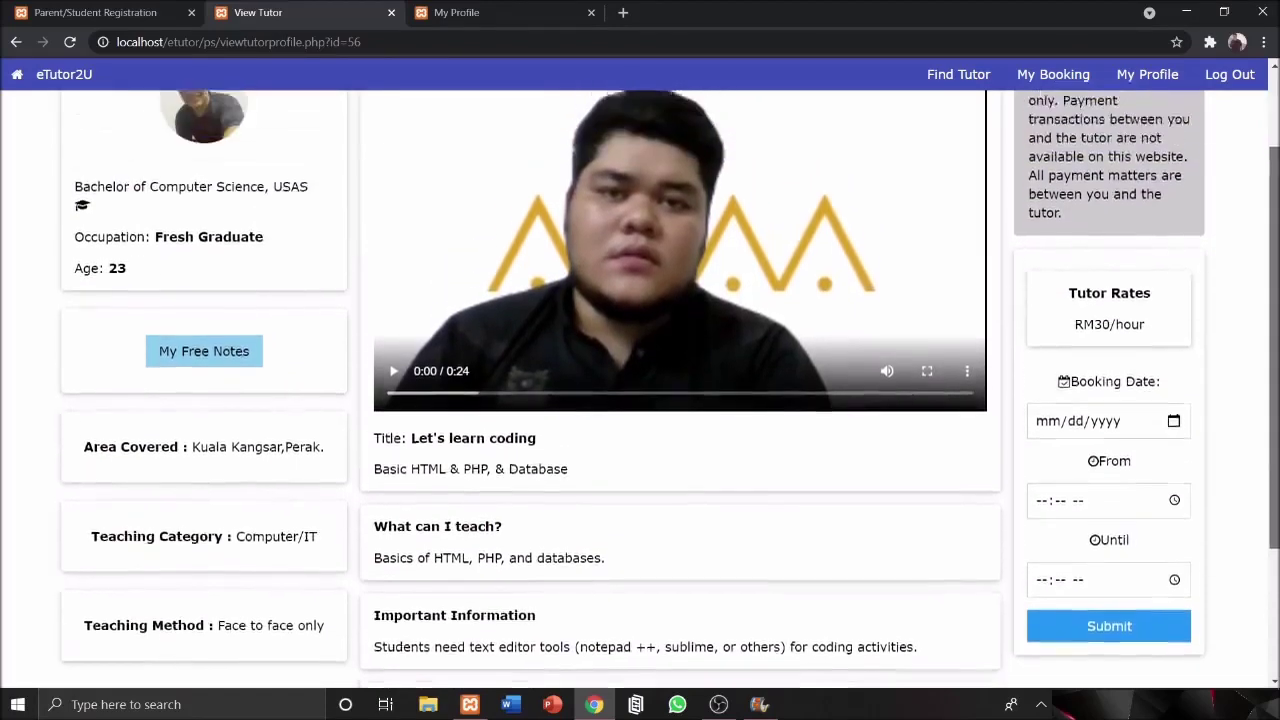
Open the parent/student booking list, view the booked tutor's profile and return to the list
{"action": "left_click", "coordinate": [1063, 80]}
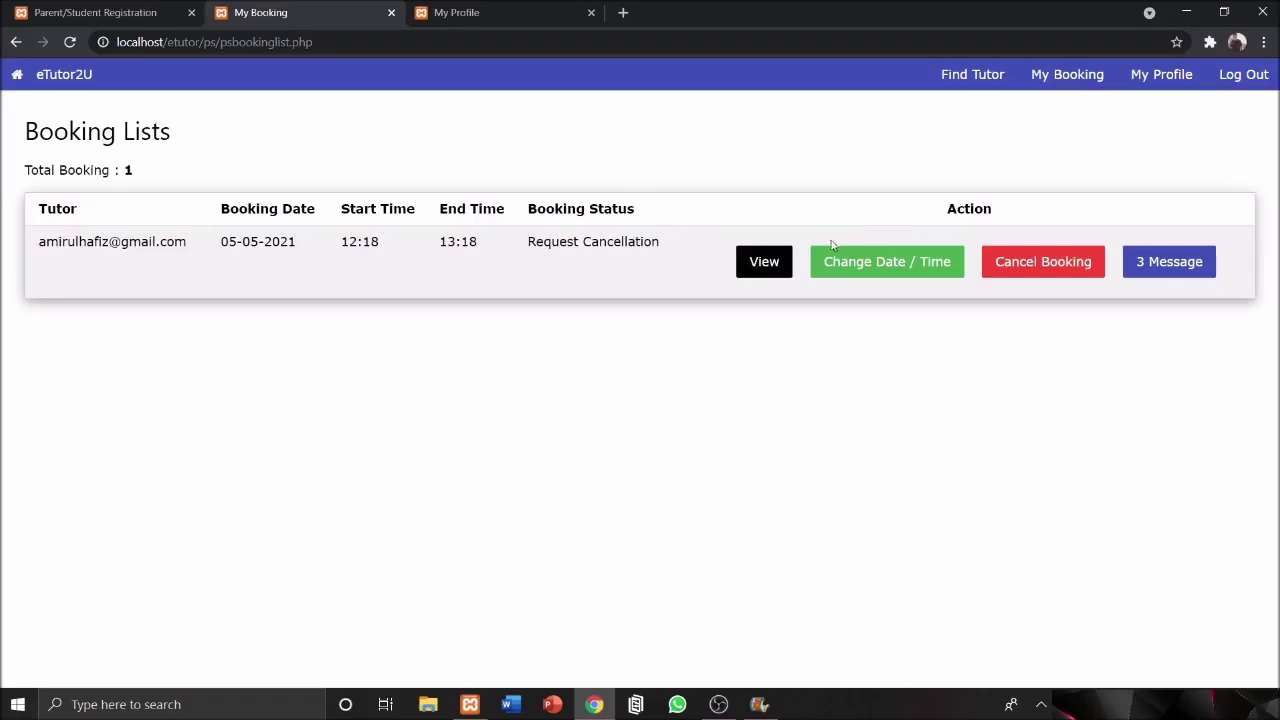
{"action": "left_click", "coordinate": [771, 277]}
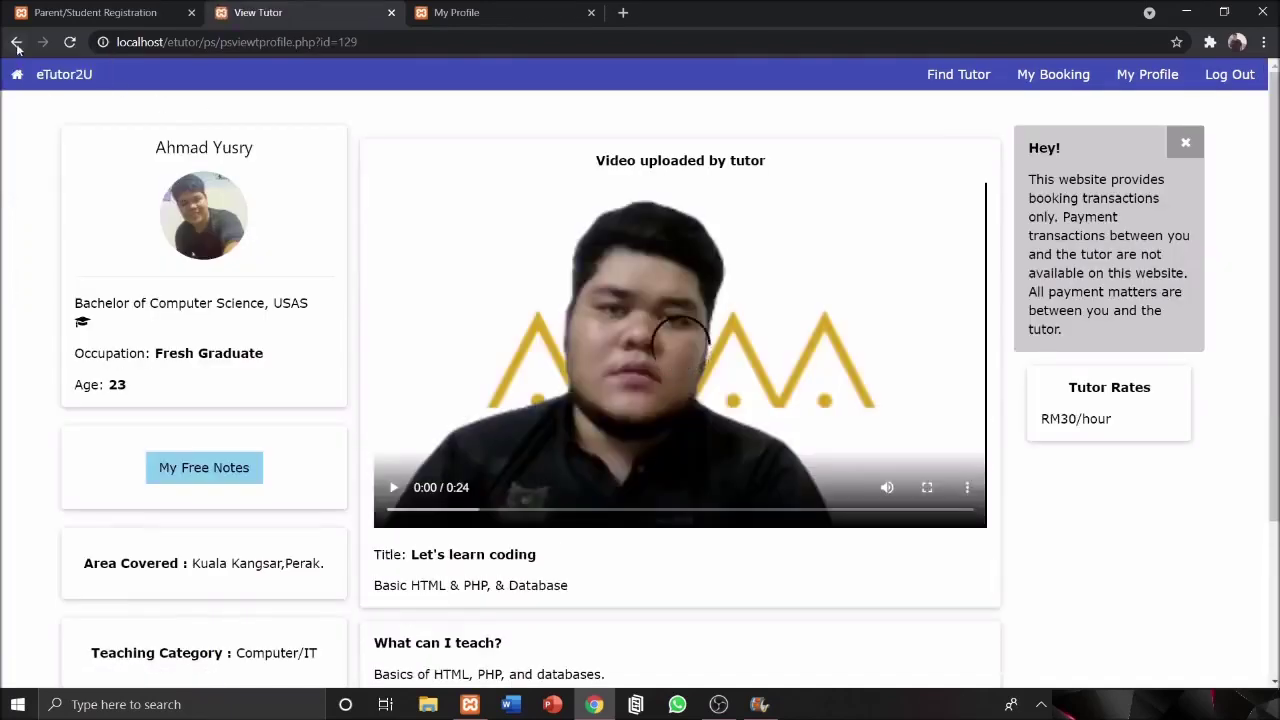
{"action": "key", "text": "alt+Left"}
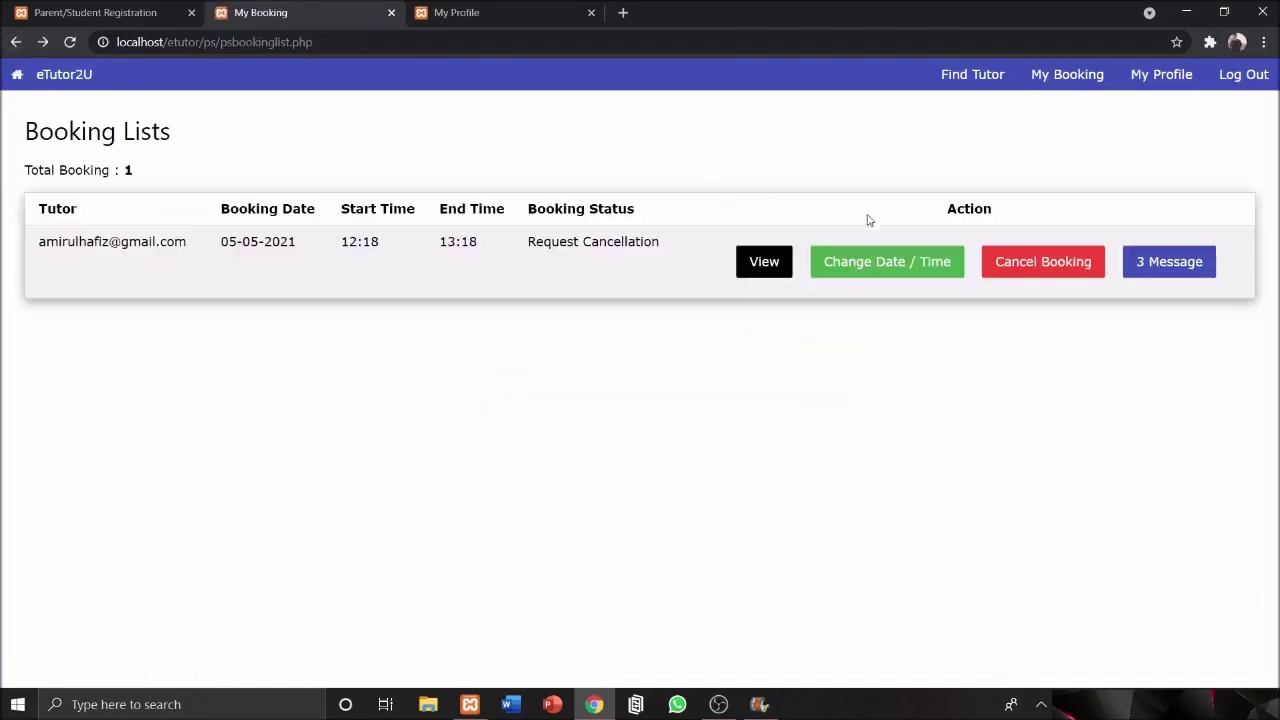
Look at the date/time change page and the messages of the listed booking, returning to the booking list after each
{"action": "left_click", "coordinate": [877, 274]}
{"action": "left_click", "coordinate": [16, 42]}
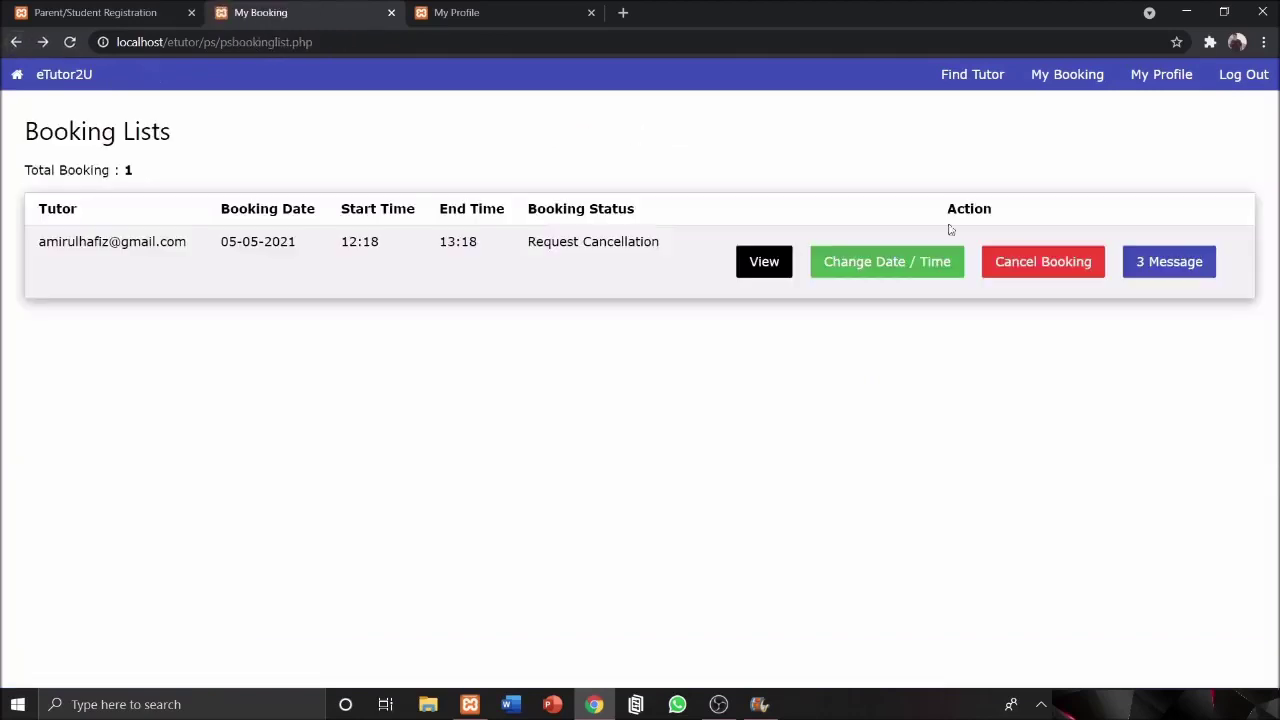
{"action": "left_click", "coordinate": [1205, 263]}
{"action": "left_click", "coordinate": [16, 42]}
Return to the guest session and open the registration form for a new Tutor Advertising Account
{"action": "key", "text": "ctrl+shift+Tab"}
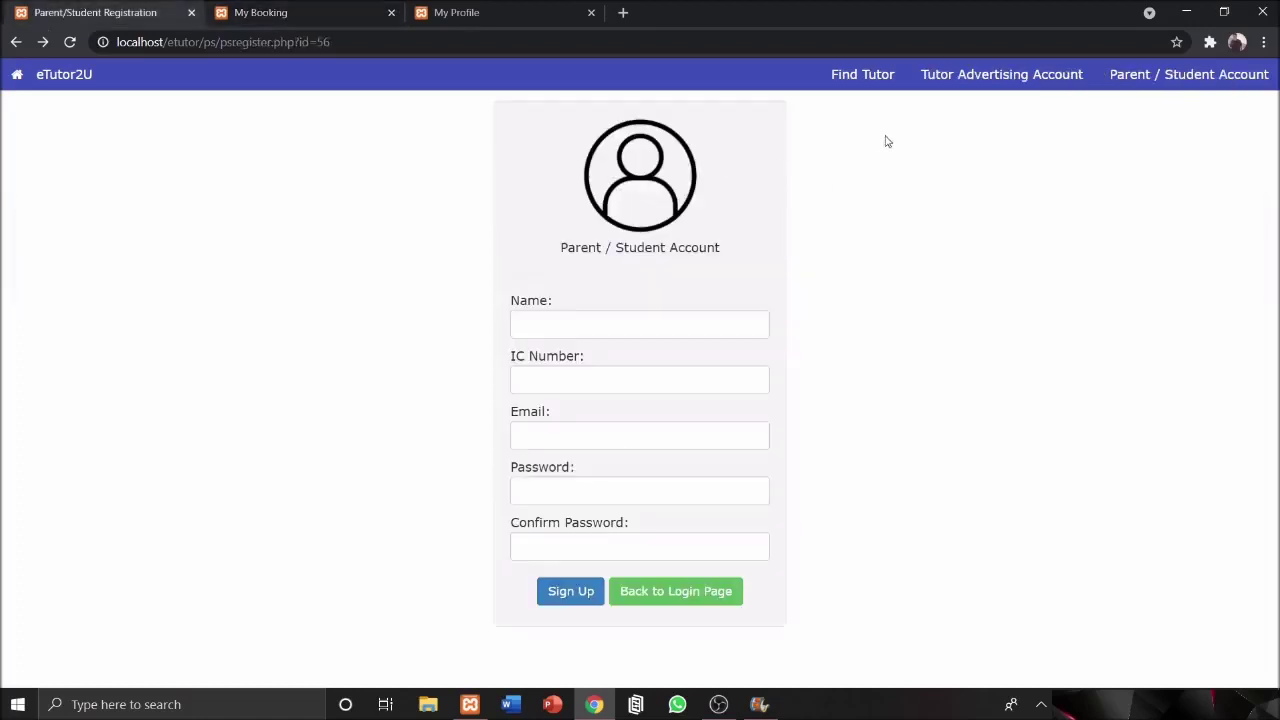
{"action": "left_click", "coordinate": [1010, 78]}
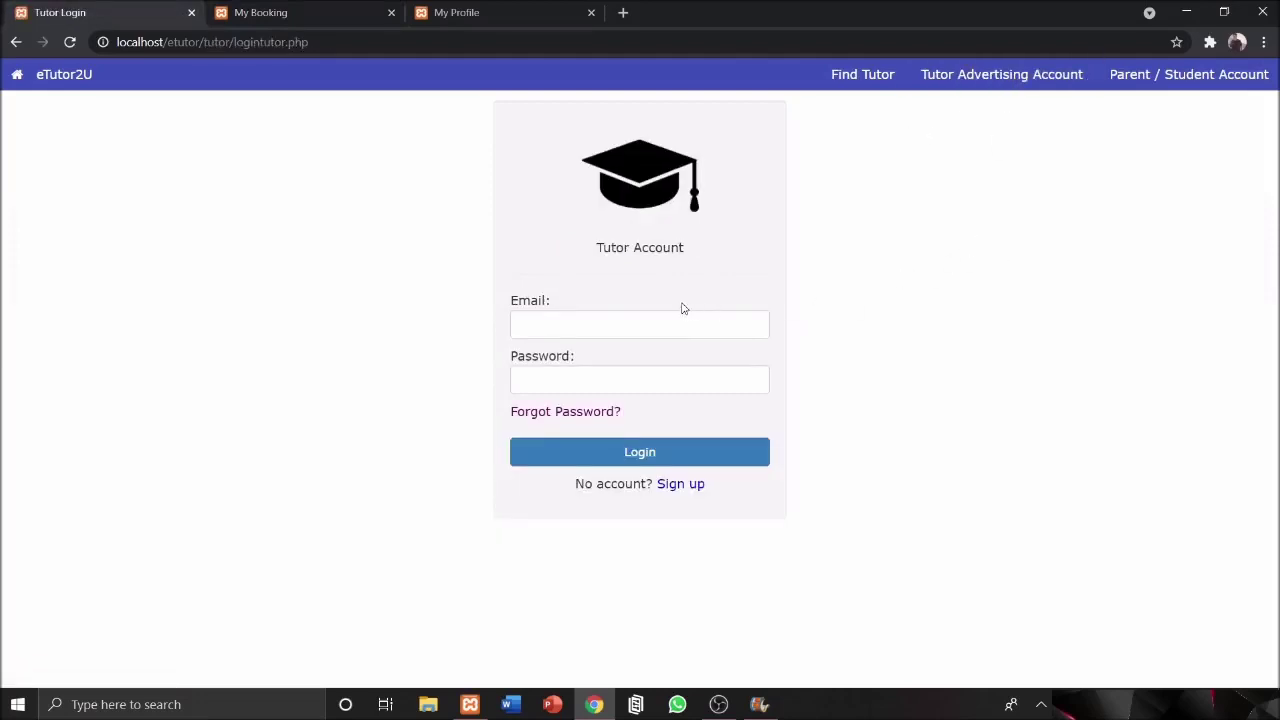
{"action": "left_click", "coordinate": [686, 484]}
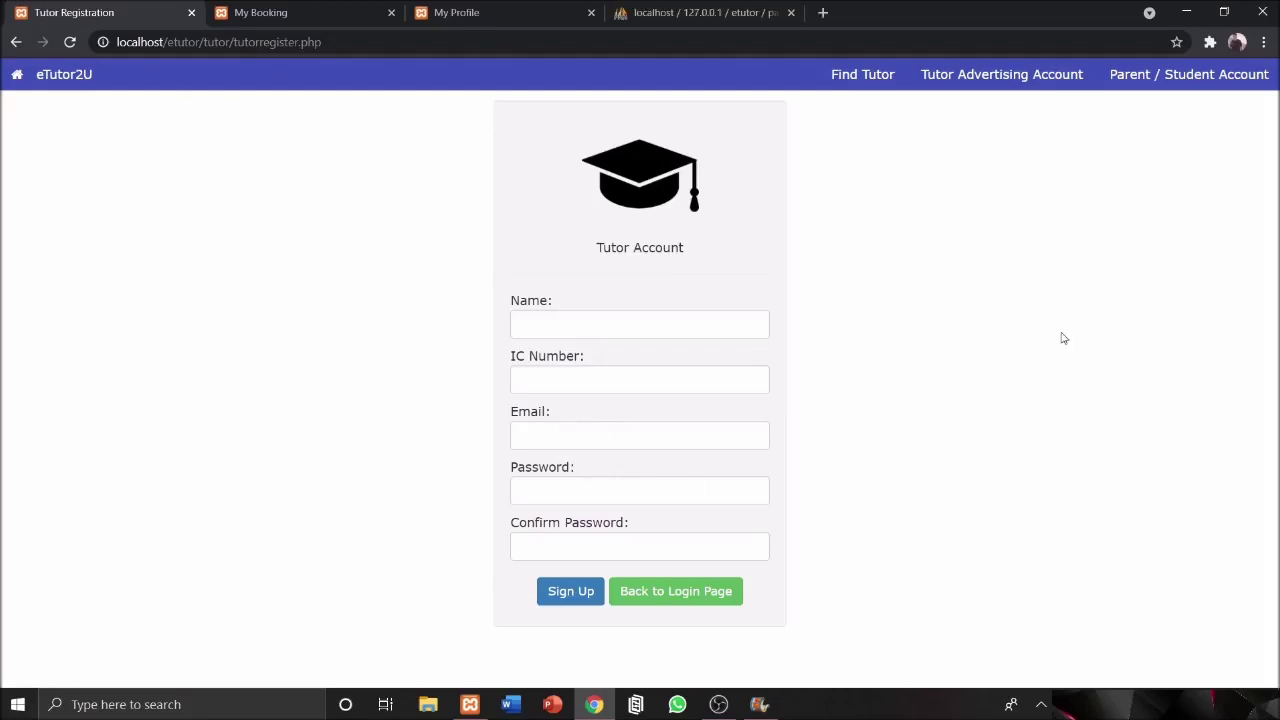
From the logged-in tutor's empty profile, start the advertising details and subscribe to the RM10 Advertising Plan
{"action": "left_click", "coordinate": [483, 9]}
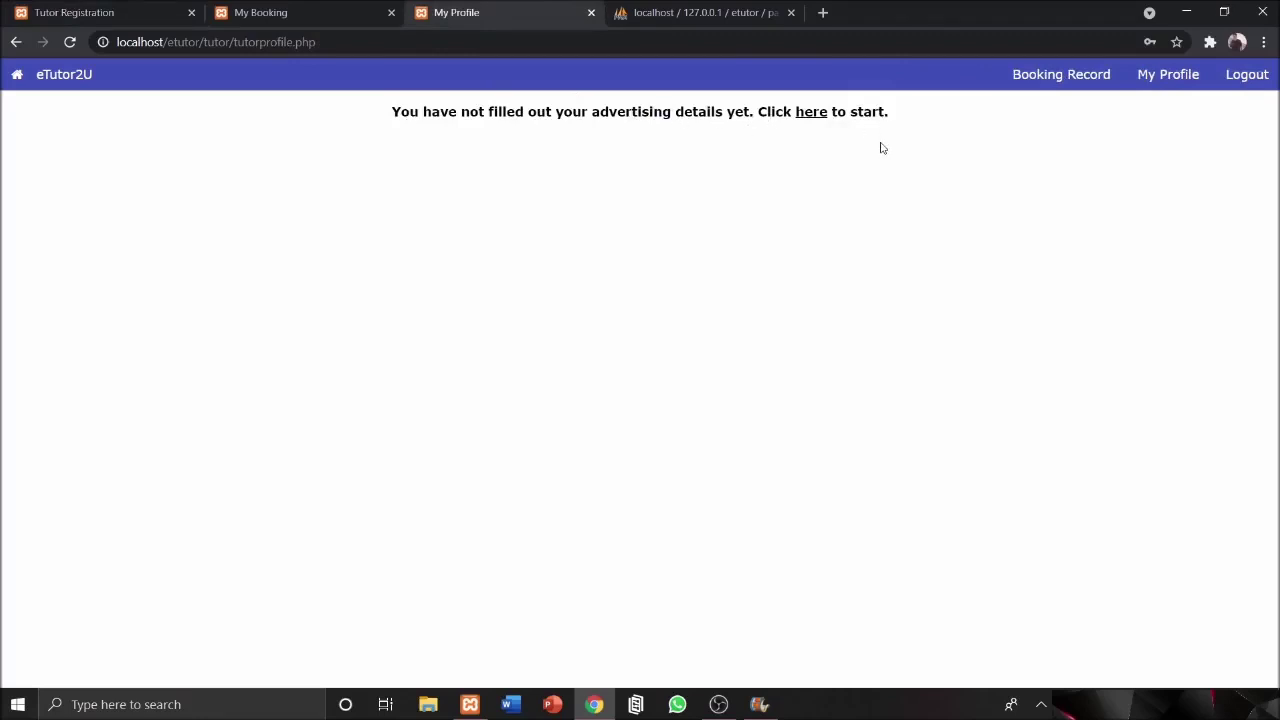
{"action": "left_click", "coordinate": [811, 112]}
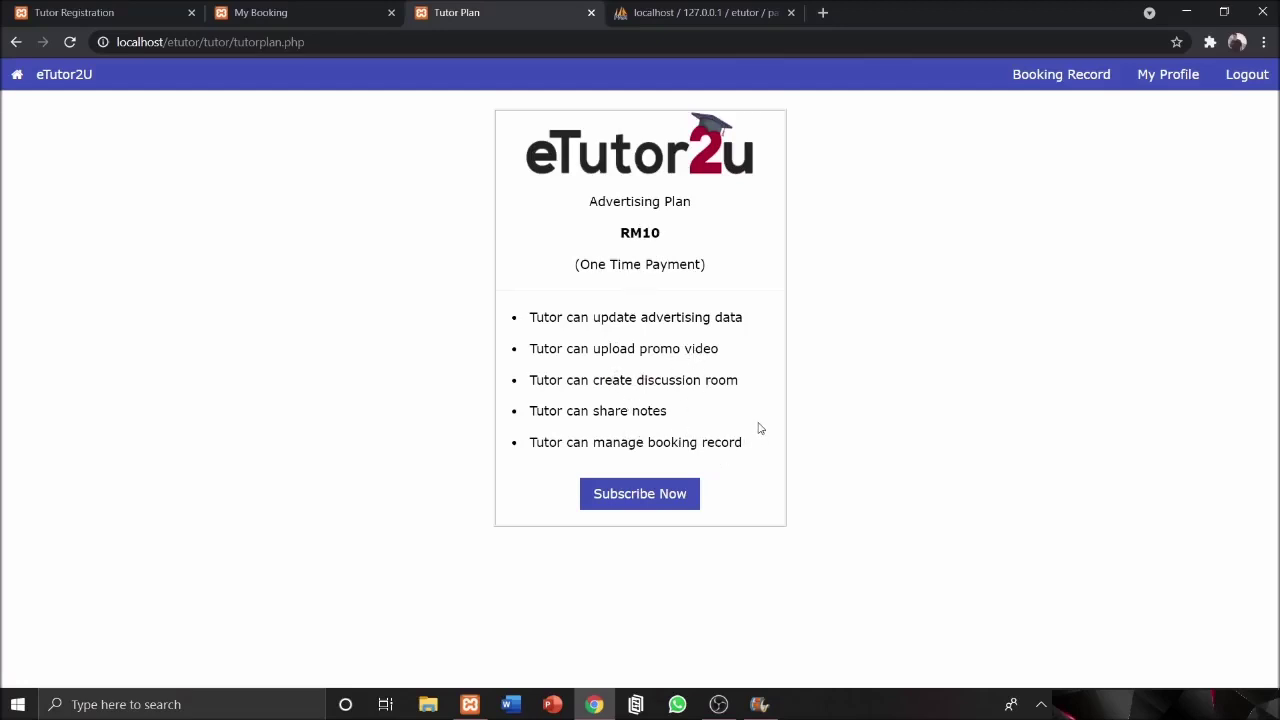
{"action": "left_click", "coordinate": [676, 494]}
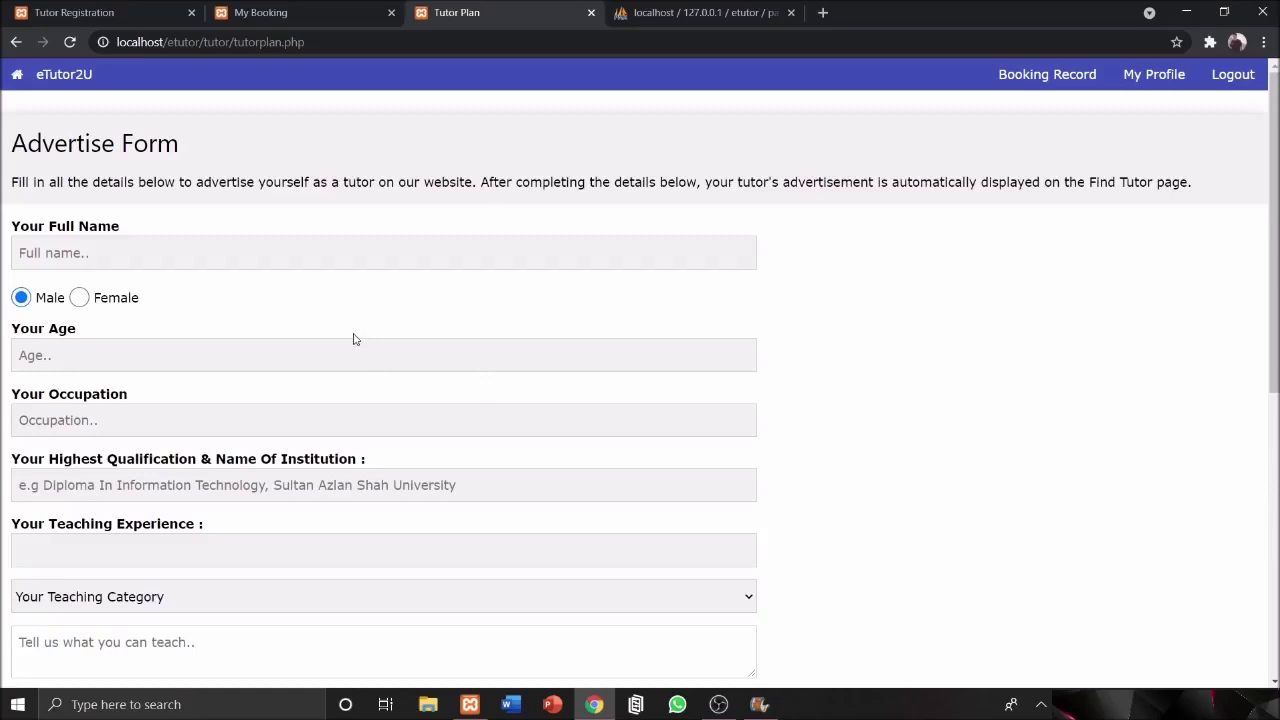
Look through the Advertise Form fields, from personal details and teaching category to tutoring rate, certificate and photo uploads
{"action": "scroll", "coordinate": [353, 339], "scroll_direction": "down", "scroll_amount": 1}
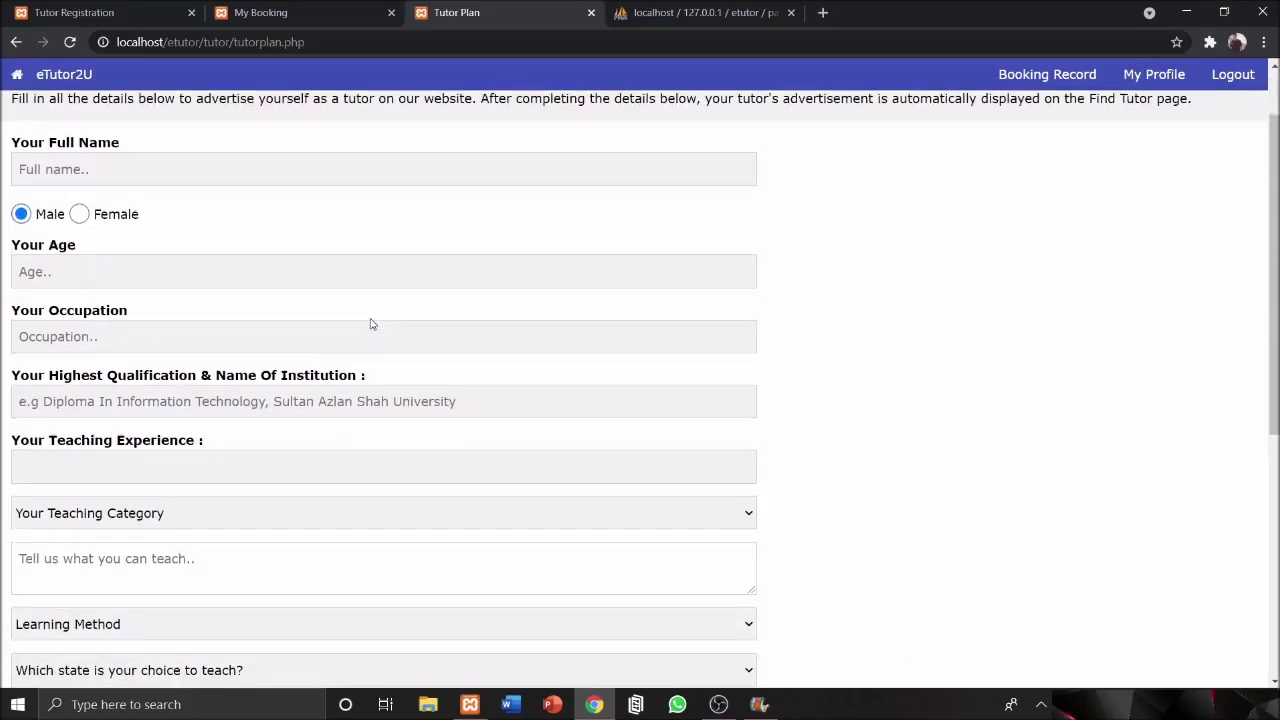
{"action": "scroll", "coordinate": [370, 323], "scroll_direction": "down", "scroll_amount": 1}
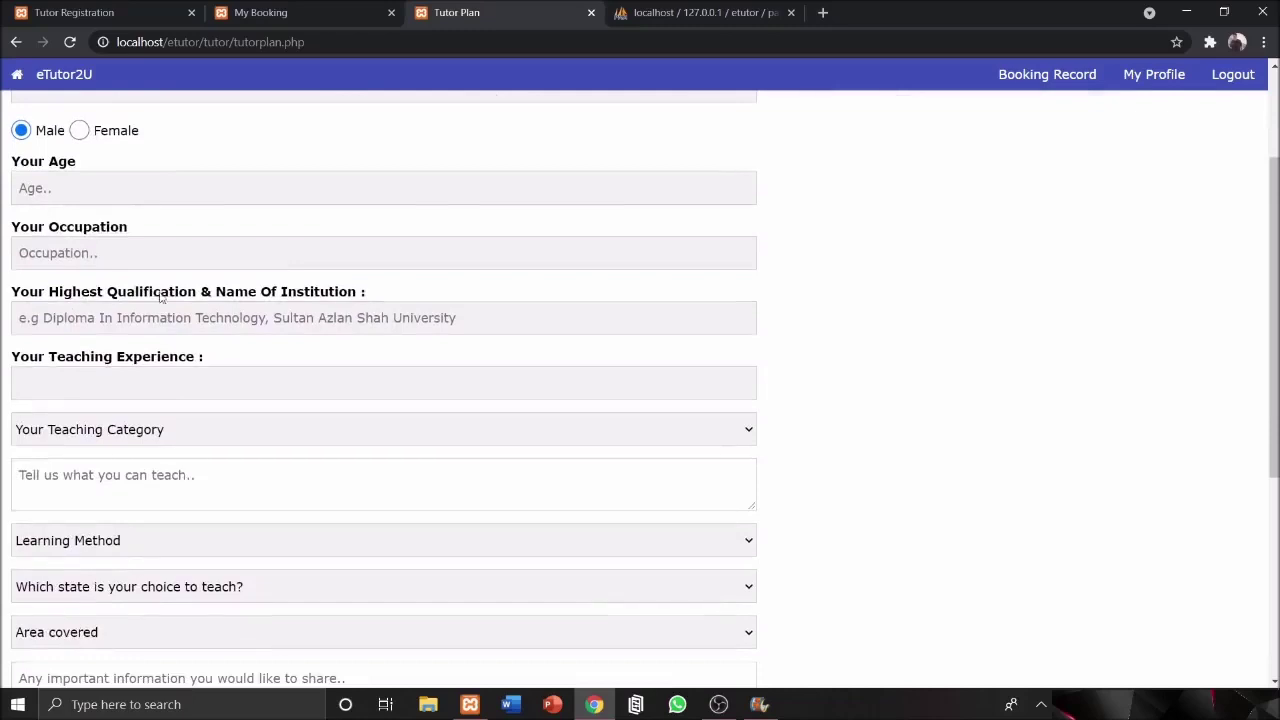
{"action": "scroll", "coordinate": [311, 294], "scroll_direction": "down", "scroll_amount": 4}
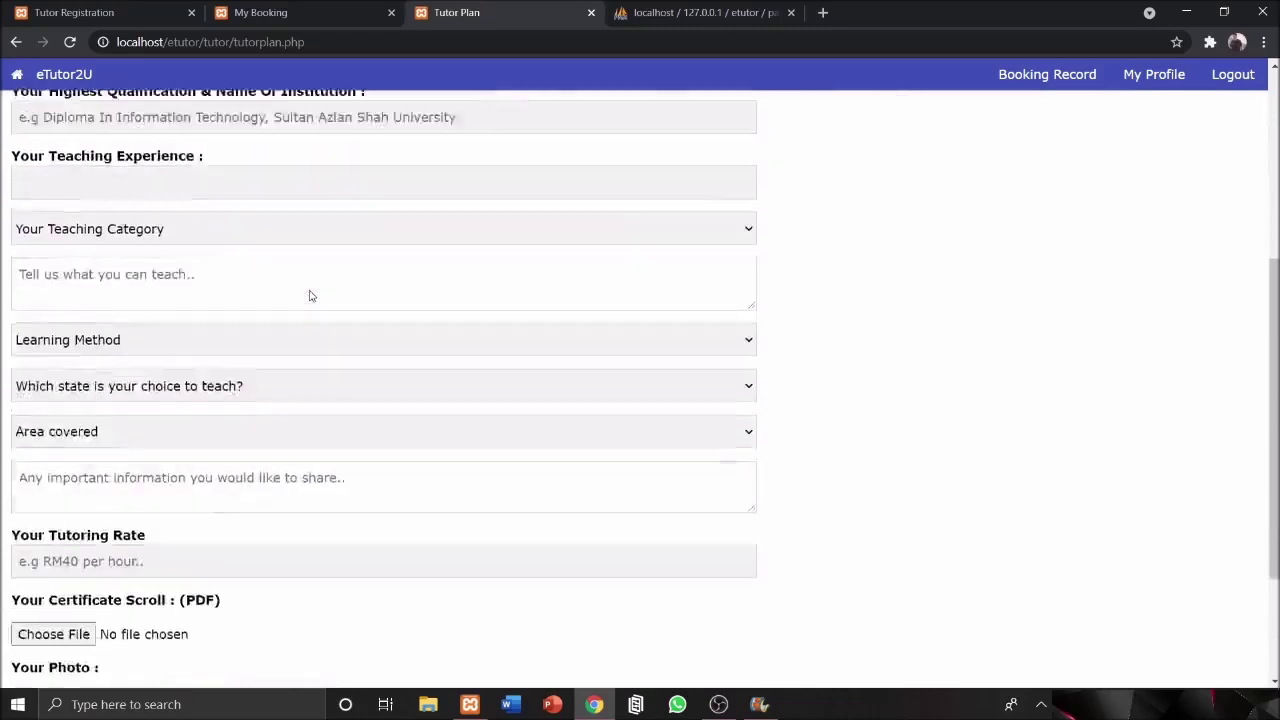
{"action": "scroll", "coordinate": [311, 296], "scroll_direction": "down", "scroll_amount": 1}
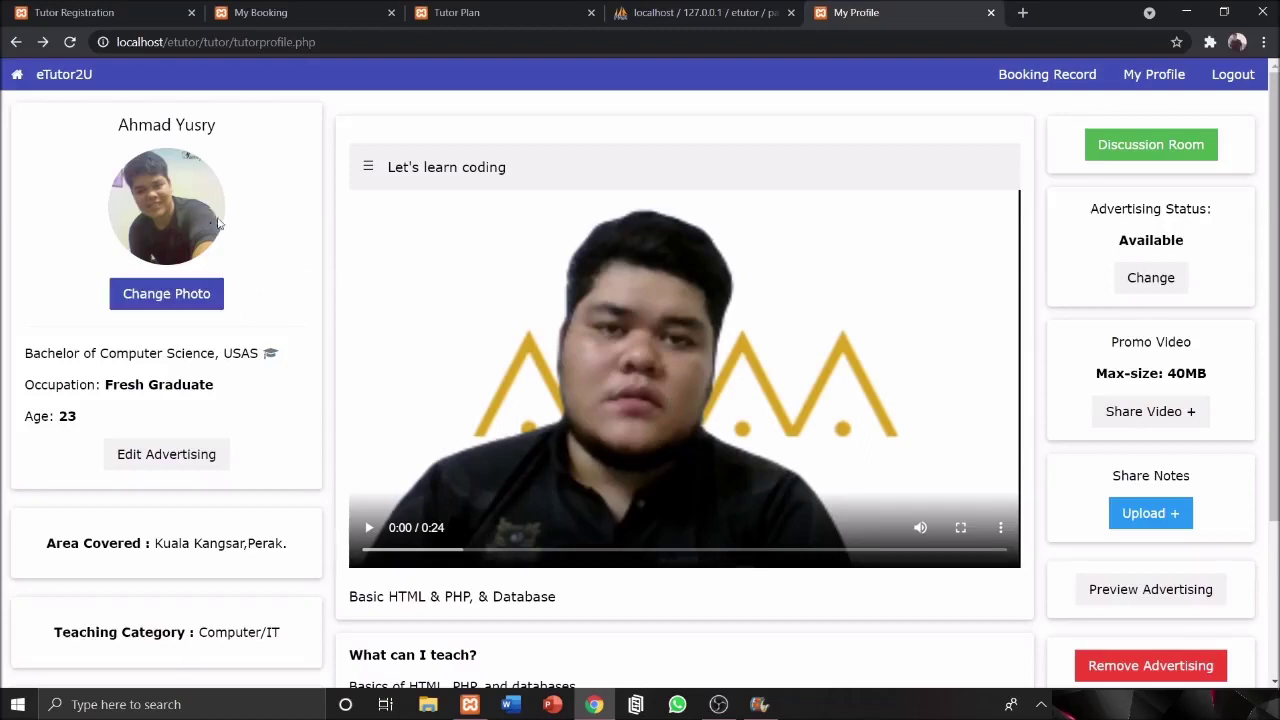
Look at the Edit Advertising form and the notes upload page, returning to the tutor profile after each
{"action": "left_click", "coordinate": [166, 454]}
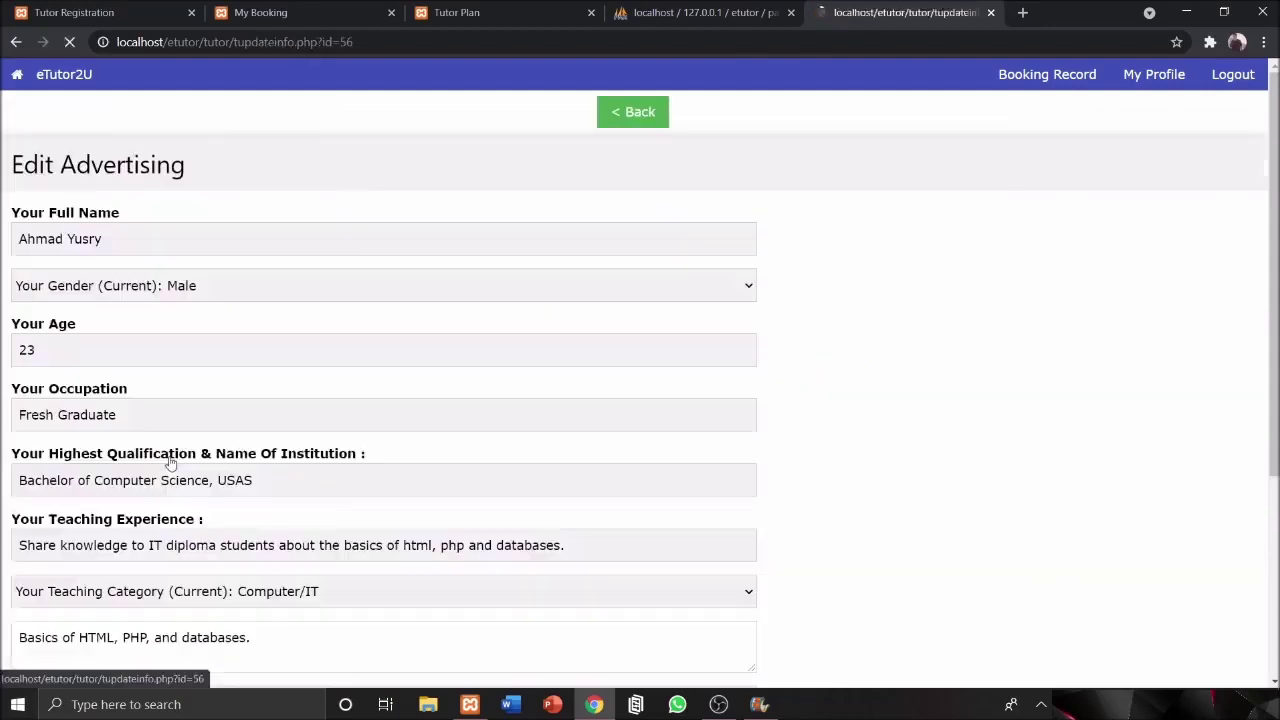
{"action": "left_click", "coordinate": [10, 45]}
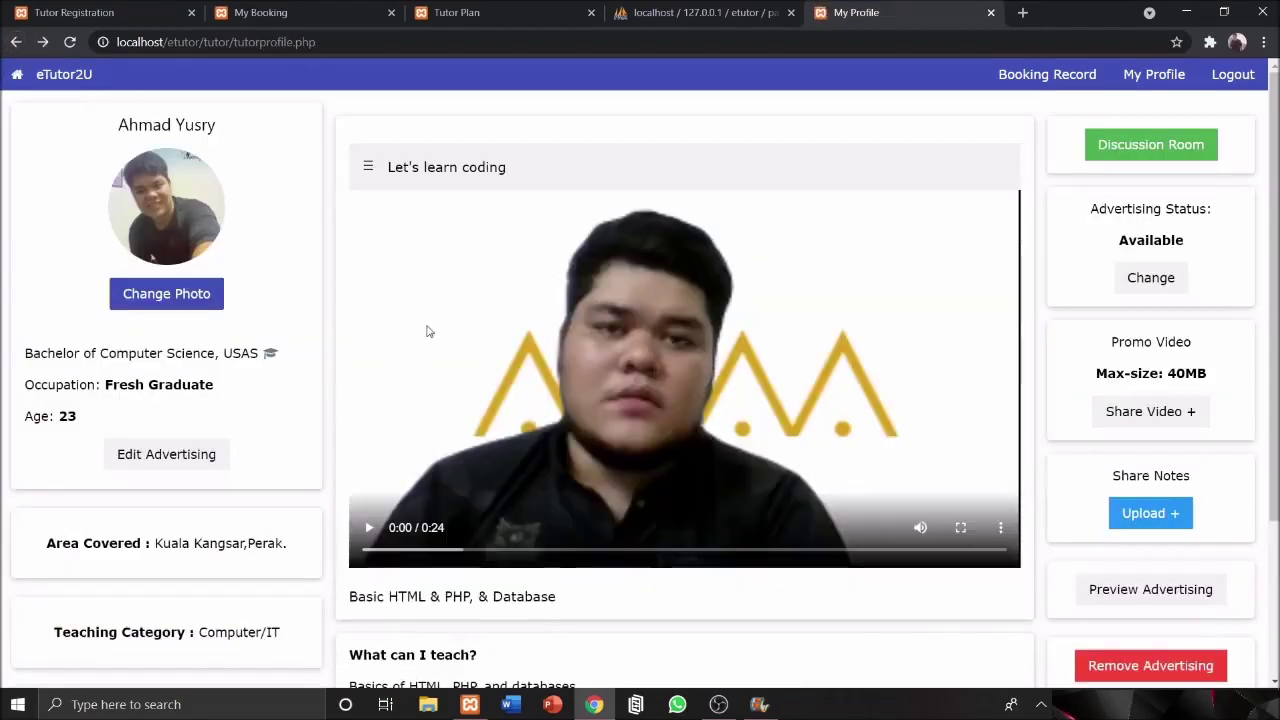
{"action": "left_click", "coordinate": [1136, 518]}
{"action": "left_click", "coordinate": [16, 42]}
Check the options for the "Let's learn coding" promo video, and open the Discussion Room to view its chat room lists
{"action": "left_click", "coordinate": [369, 167]}
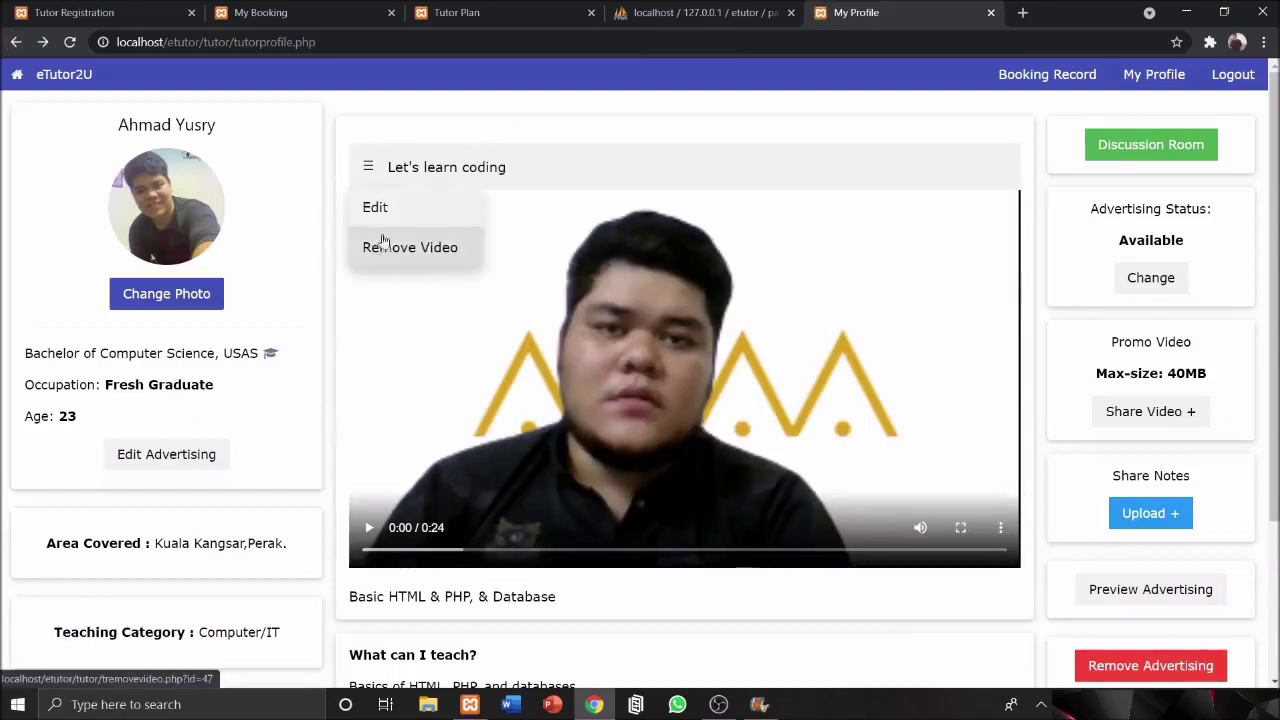
{"action": "left_click", "coordinate": [386, 170]}
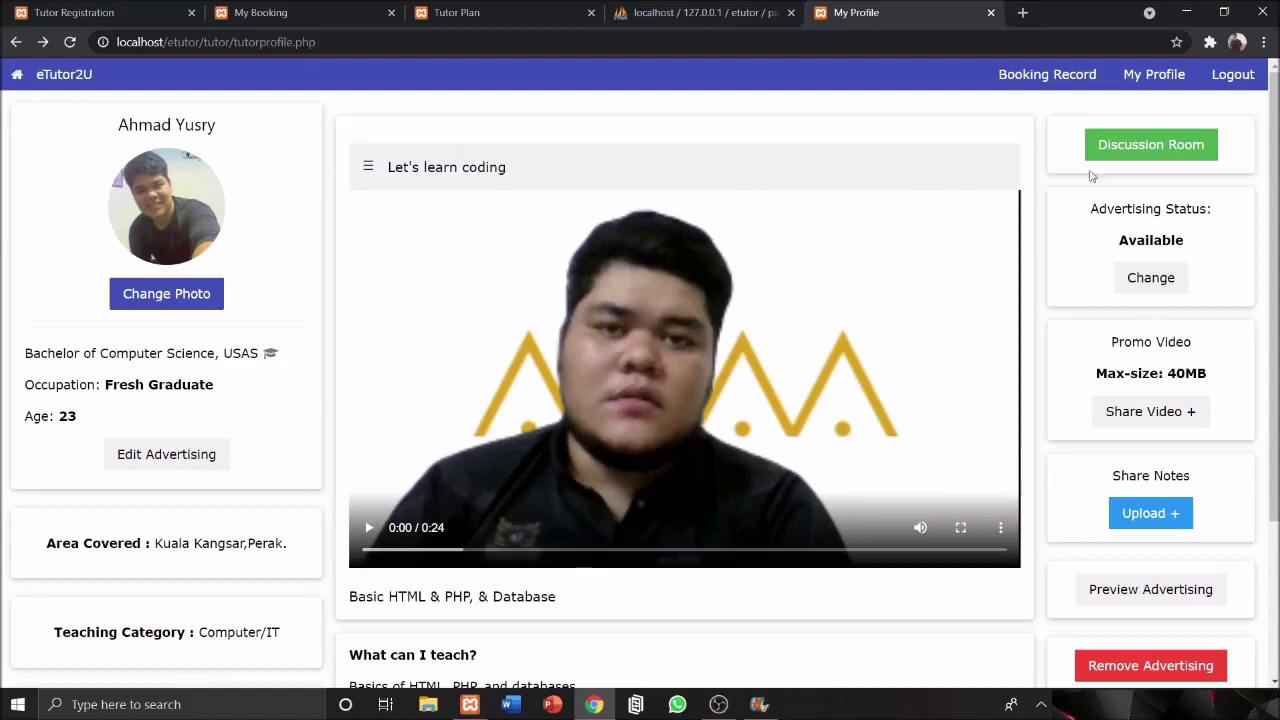
{"action": "left_click", "coordinate": [1122, 158]}
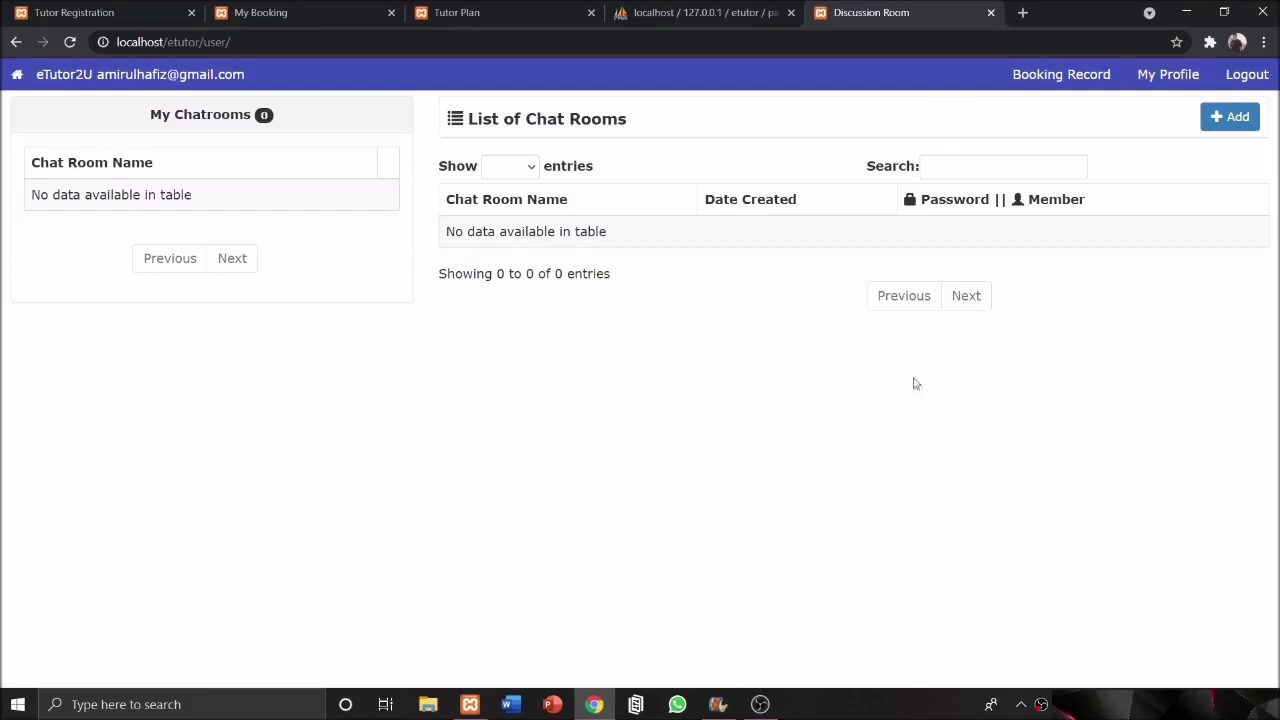
Open the tutor's booking record and look through the status choices for the listed booking, returning to the record
{"action": "left_click", "coordinate": [1055, 80]}
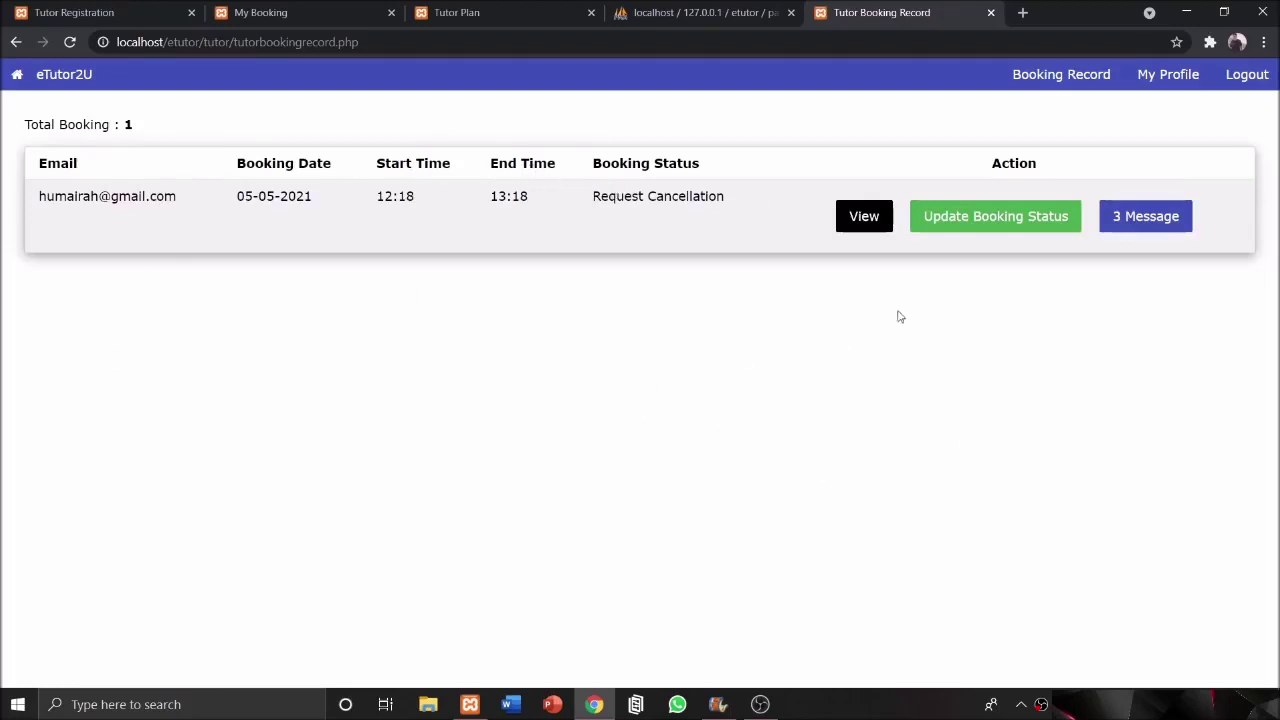
{"action": "left_click", "coordinate": [980, 234]}
{"action": "left_click", "coordinate": [800, 130]}
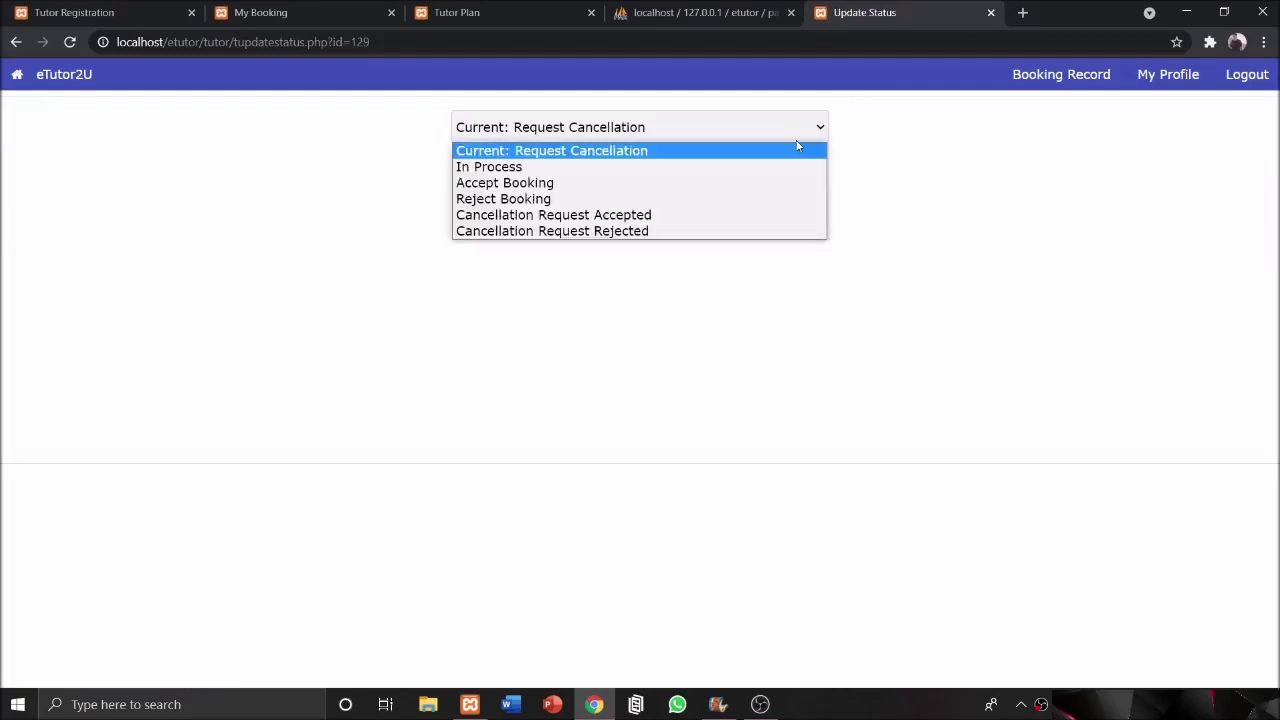
{"action": "left_click", "coordinate": [914, 160]}
{"action": "left_click", "coordinate": [660, 171]}
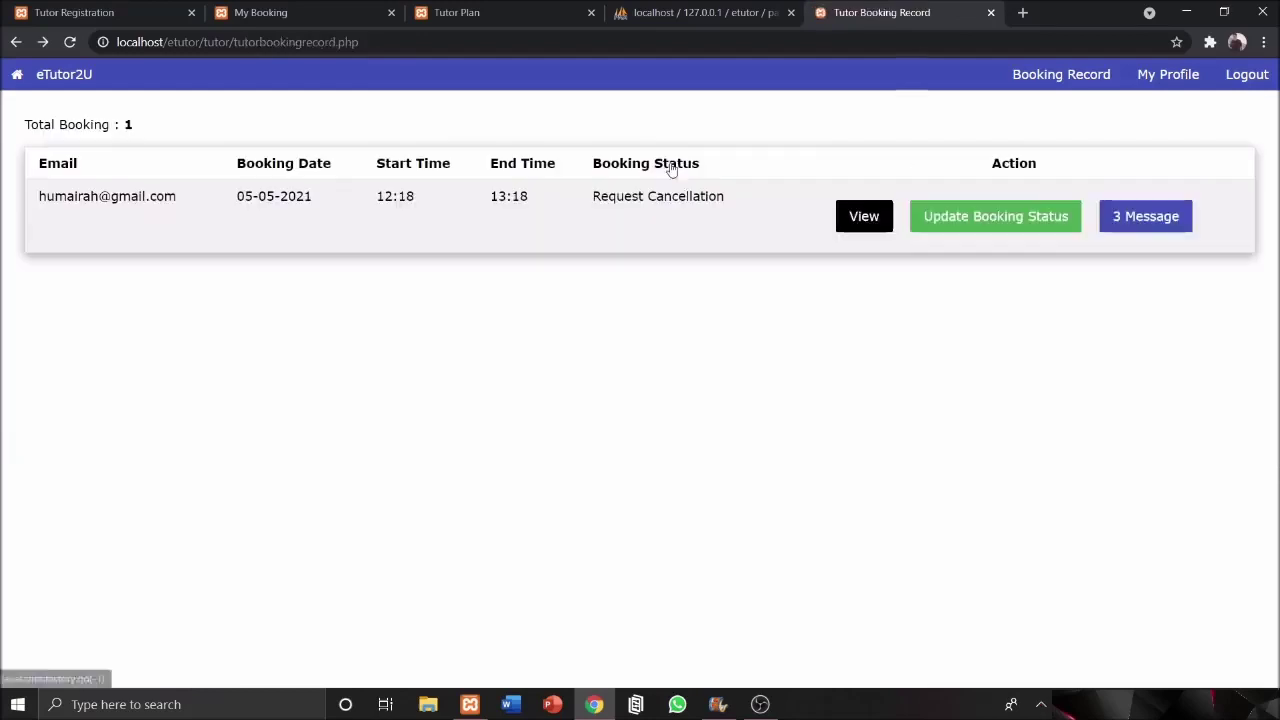
View the listed booking's chat messages and its booking and parent/student details, returning to the booking record after each
{"action": "left_click", "coordinate": [1114, 218]}
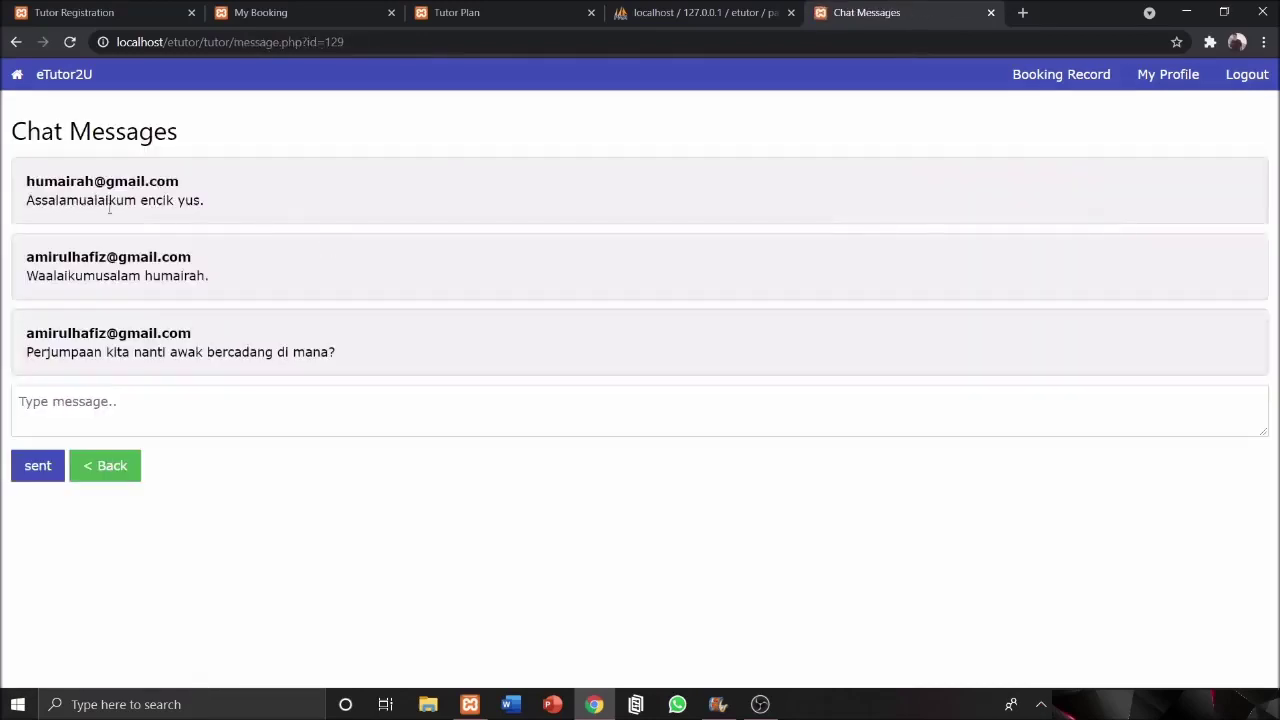
{"action": "left_click", "coordinate": [140, 468]}
{"action": "left_click", "coordinate": [866, 222]}
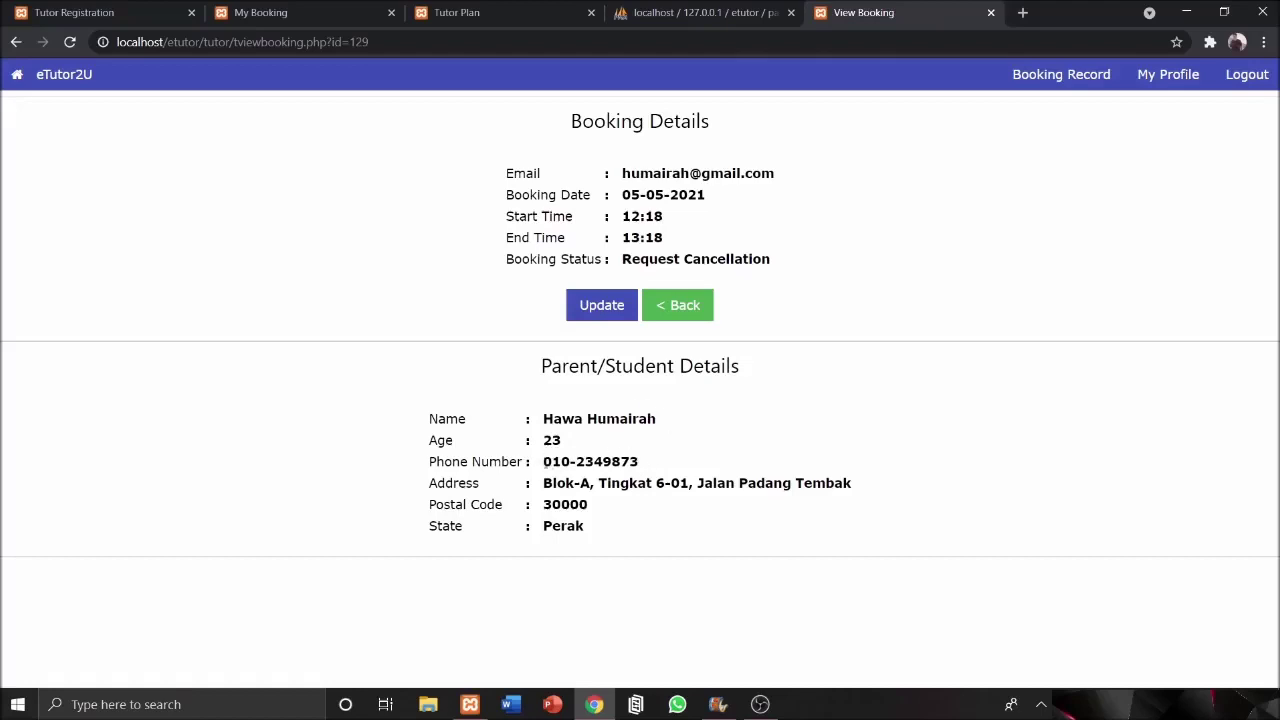
{"action": "left_click_drag", "start_coordinate": [541, 461], "coordinate": [656, 466]}
{"action": "left_click", "coordinate": [656, 466]}
{"action": "left_click", "coordinate": [684, 306]}
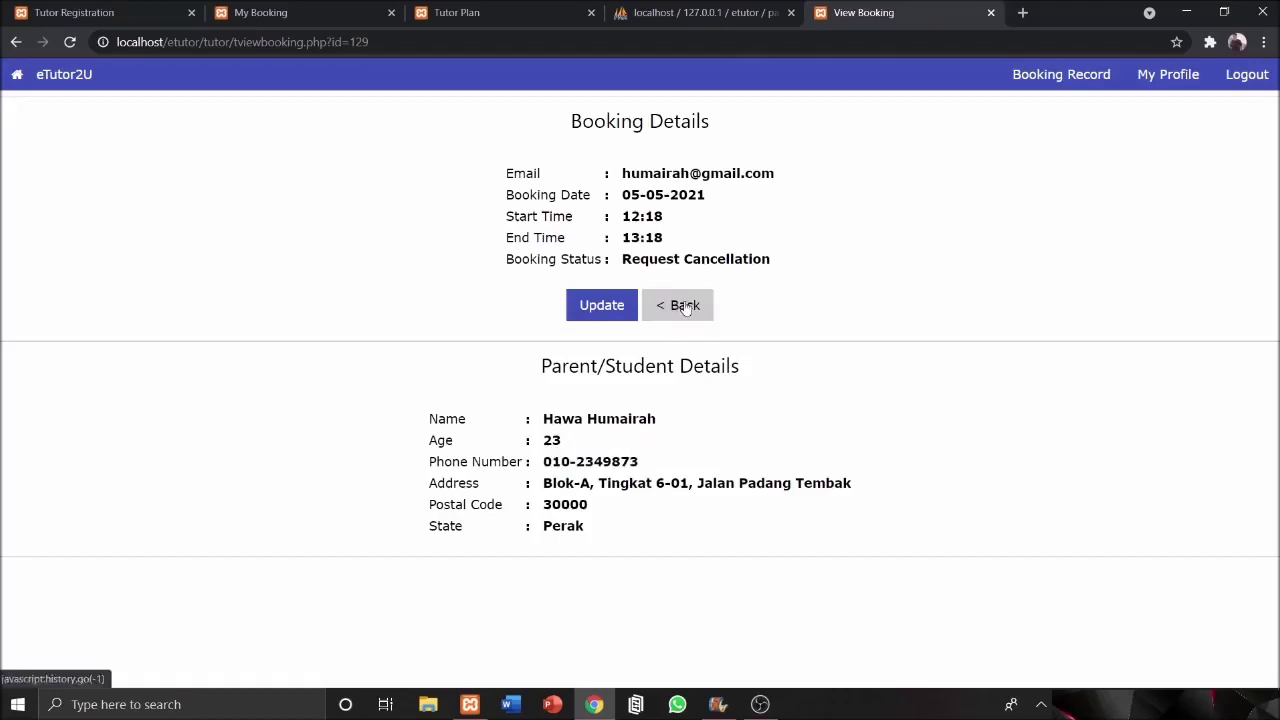